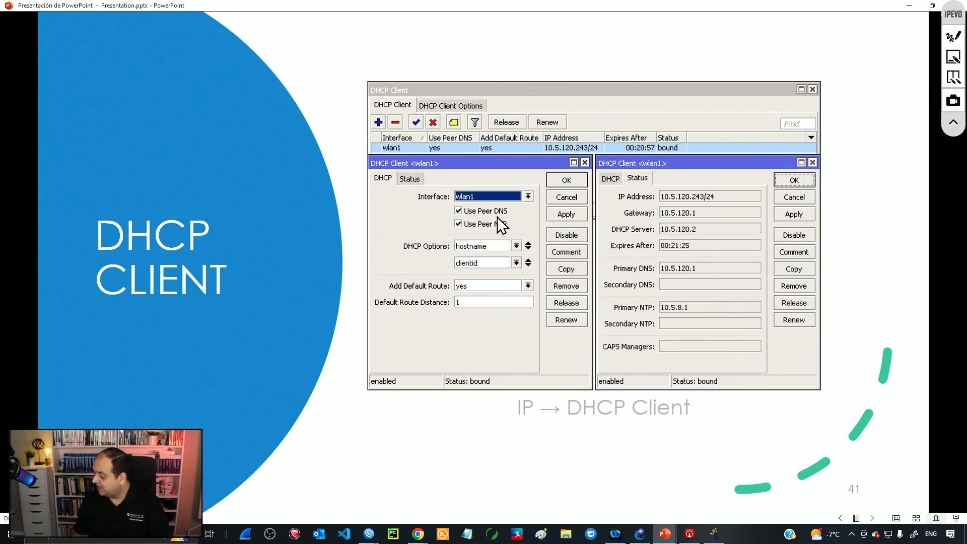
Step: Activate the IPEVO pen for drawing over the DHCP CLIENT slide
left_click(954, 36)
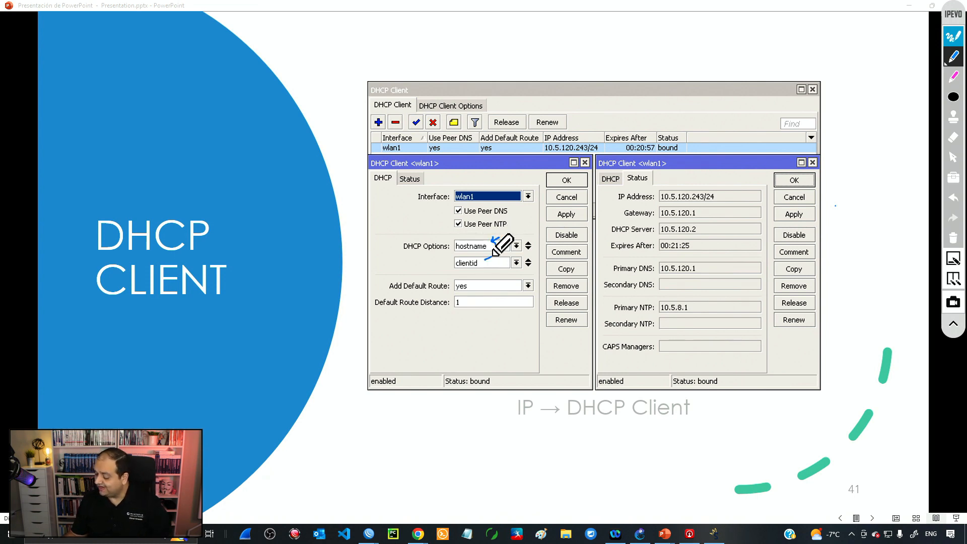
Step: Mark the clientid and Add Default Route options with arrows and a loop, then clear the ink
left_click_drag(493, 257, 484, 262)
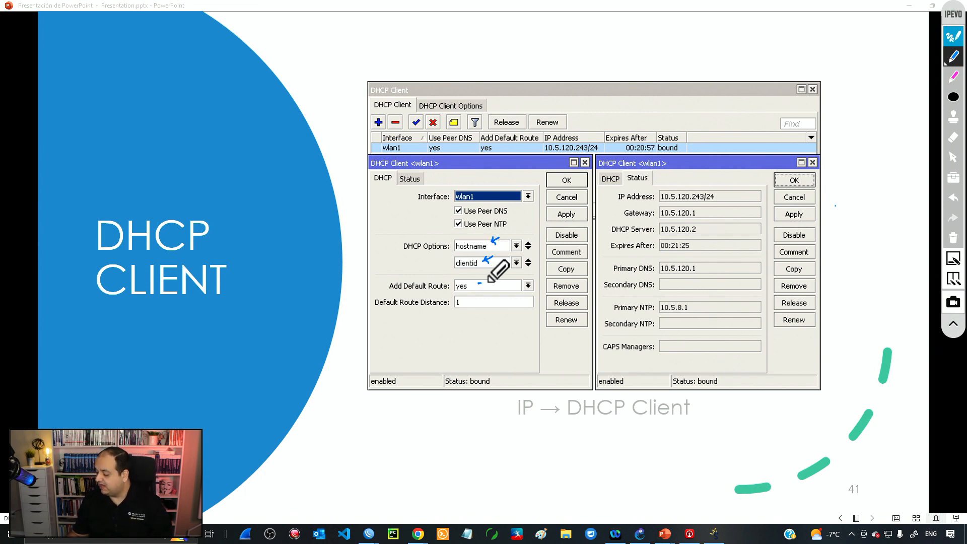
left_click_drag(482, 281, 489, 282)
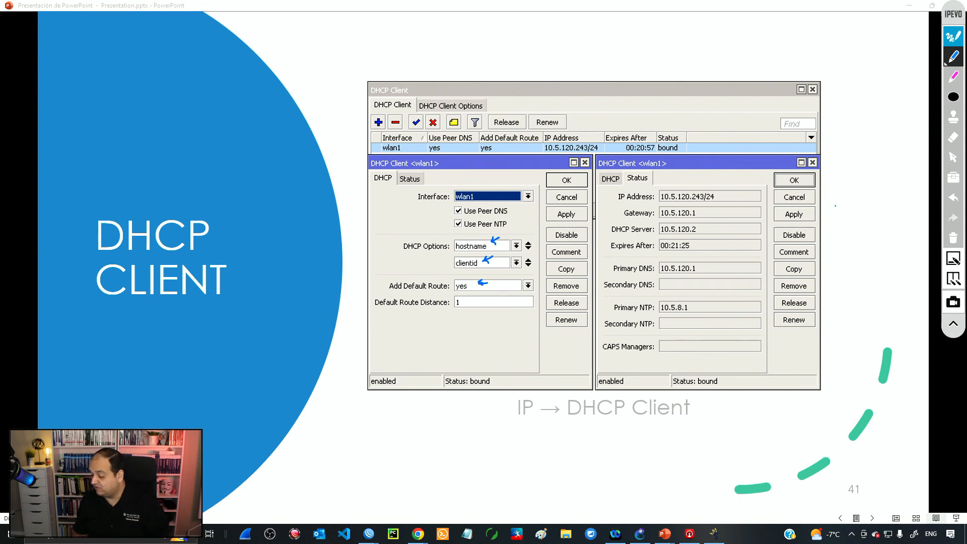
mouse_move(498, 270)
left_mouse_down()
mouse_move(383, 269)
mouse_move(516, 279)
mouse_move(499, 267)
left_mouse_up()
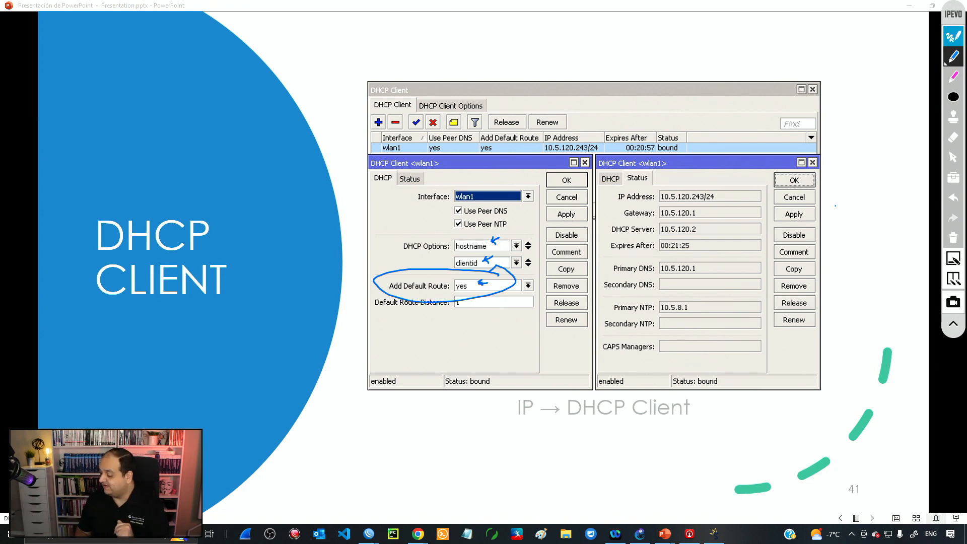
left_click(953, 238)
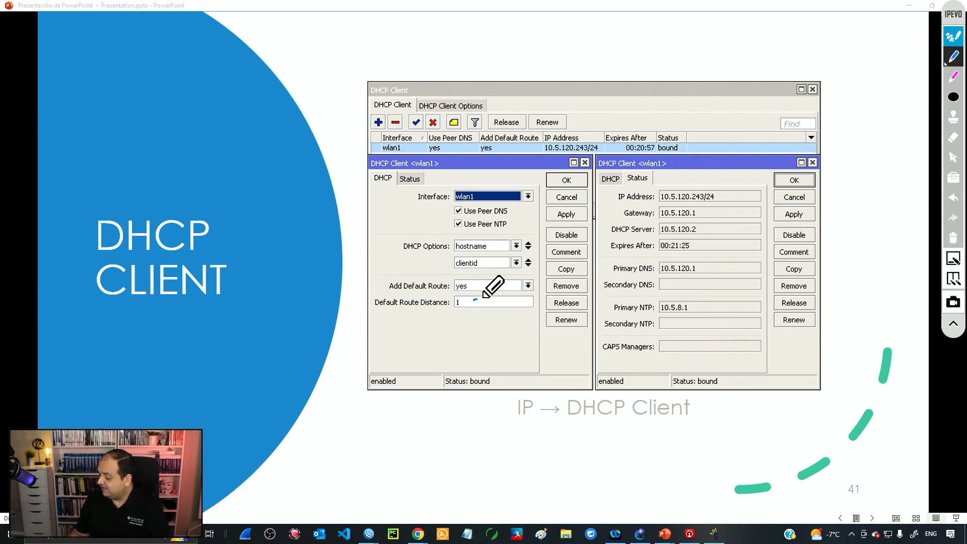
Step: Arrow the Default Route Distance, leased IP, expiry, DNS and NTP values, then clear ink and exit annotation
left_click_drag(482, 299, 474, 299)
left_click_drag(477, 295, 478, 303)
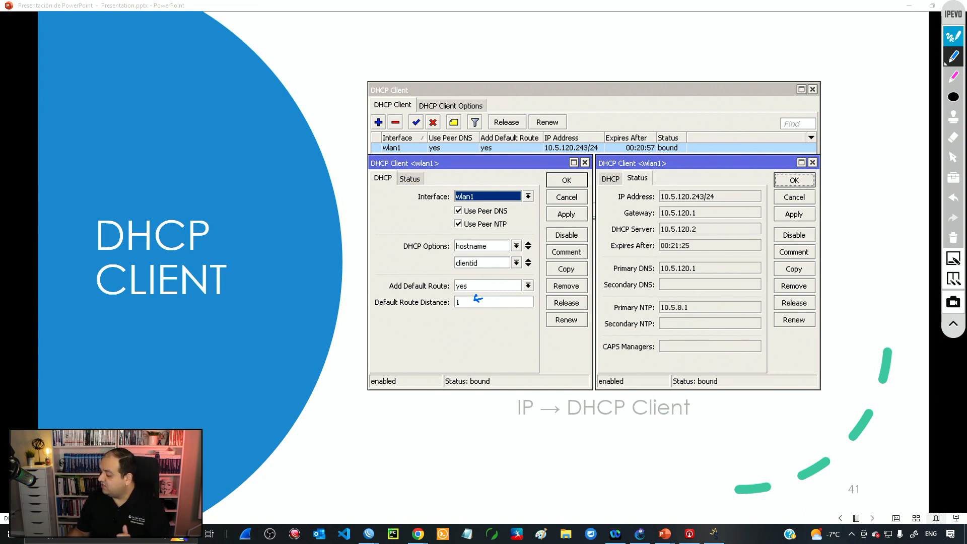
left_click_drag(726, 194, 711, 267)
left_click_drag(719, 303, 716, 309)
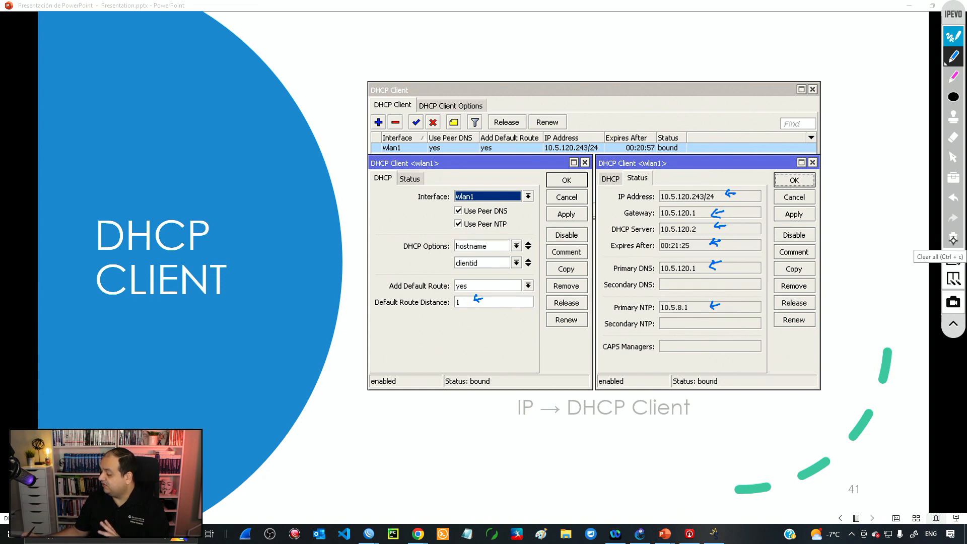
left_click(953, 237)
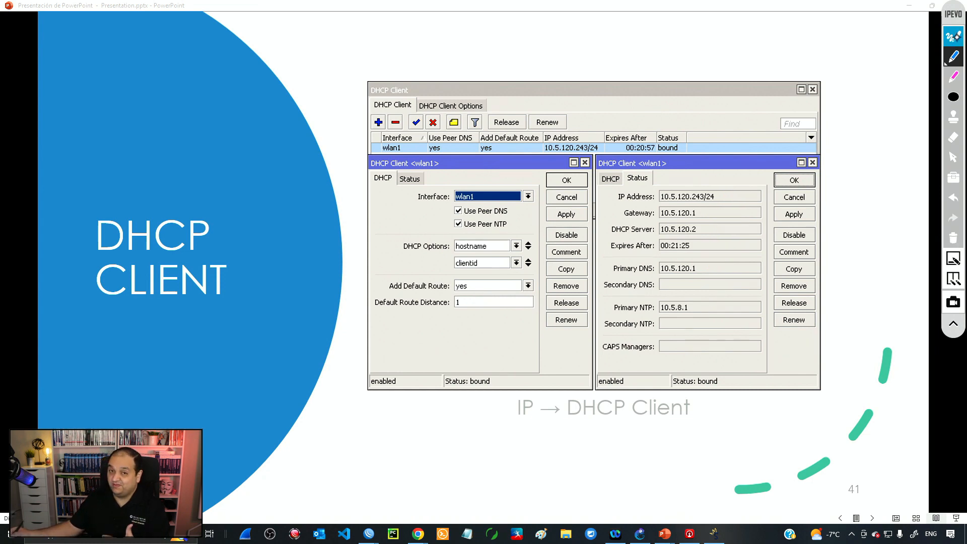
left_click(954, 37)
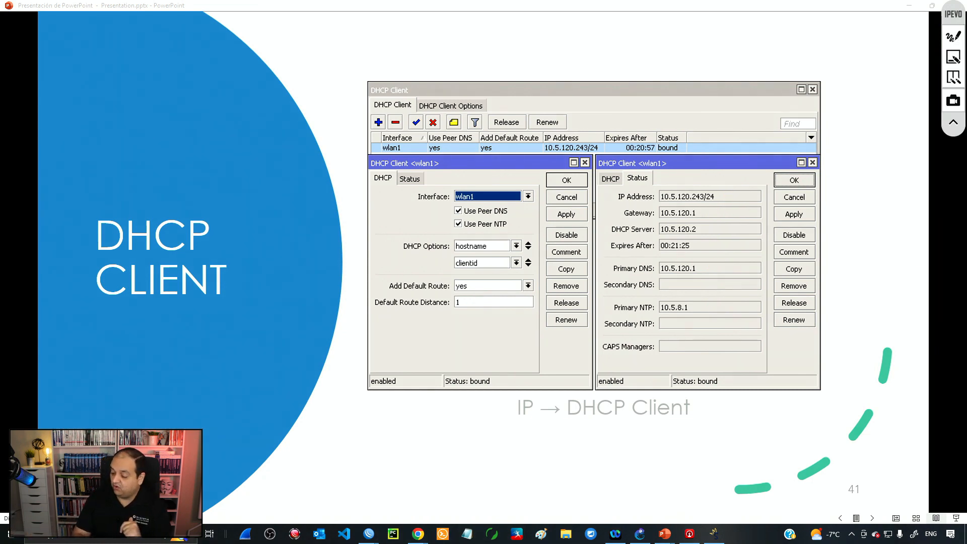
left_click(639, 533)
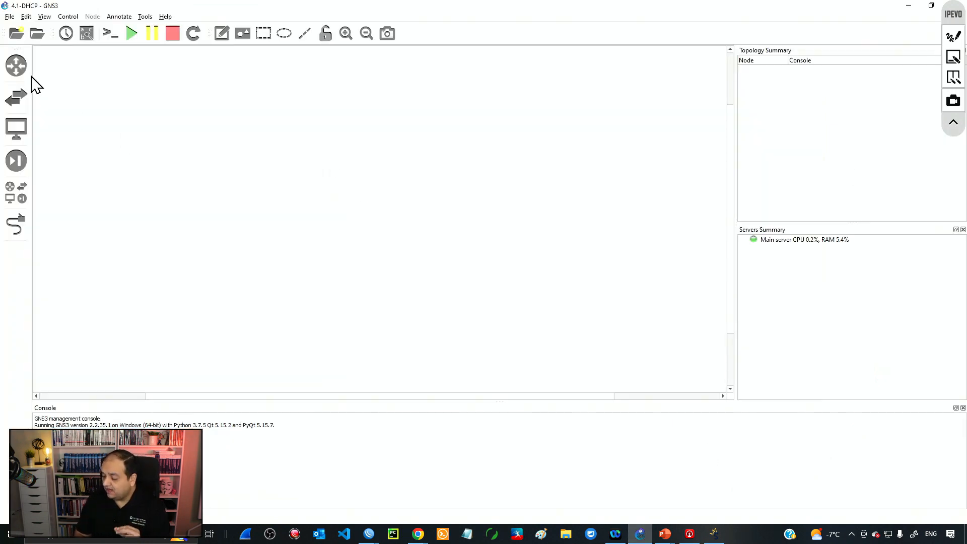
Step: Place a Mikrotikv7 router on the canvas, rename it DHCP-Client, and move its label left
left_click(16, 66)
left_click_drag(73, 77, 350, 217)
double_click(359, 195)
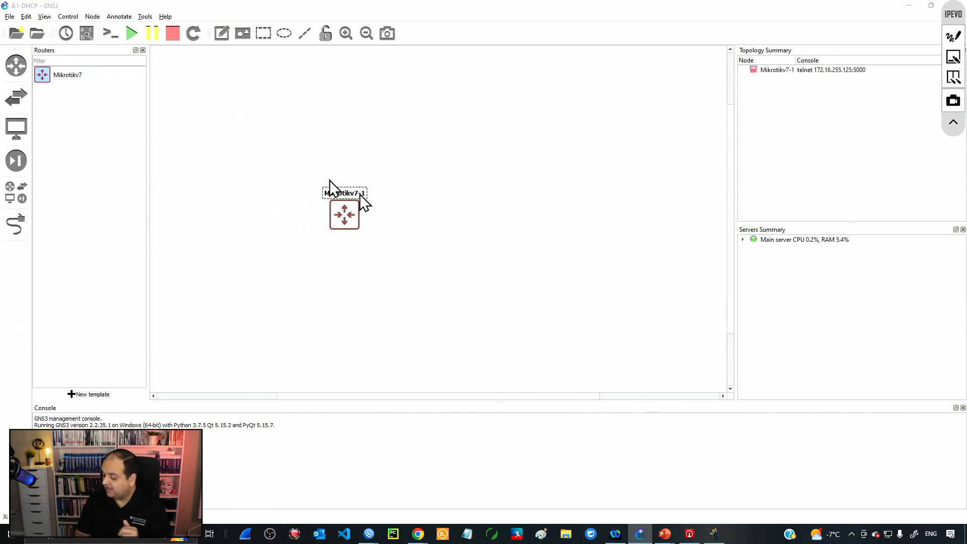
type("DHCP-Client")
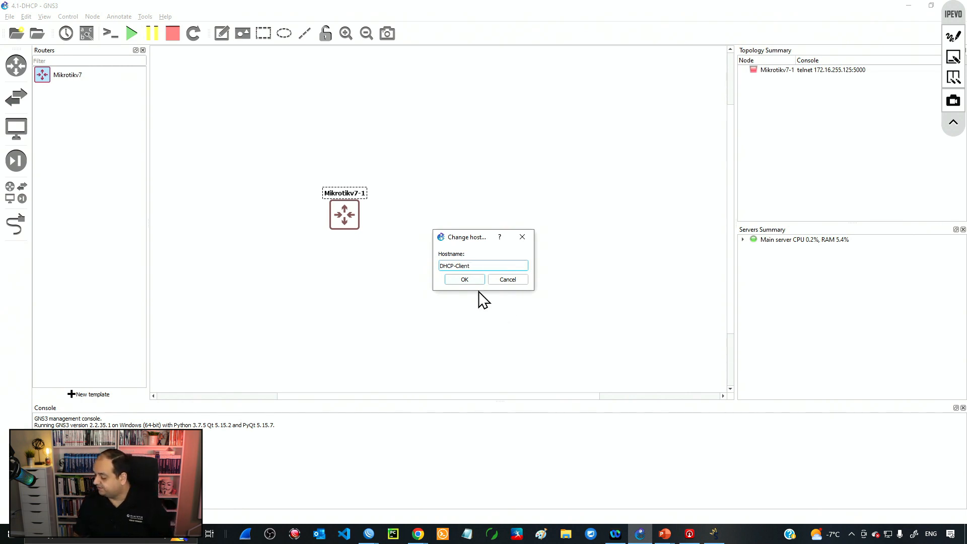
left_click(464, 279)
left_click_drag(347, 195, 298, 264)
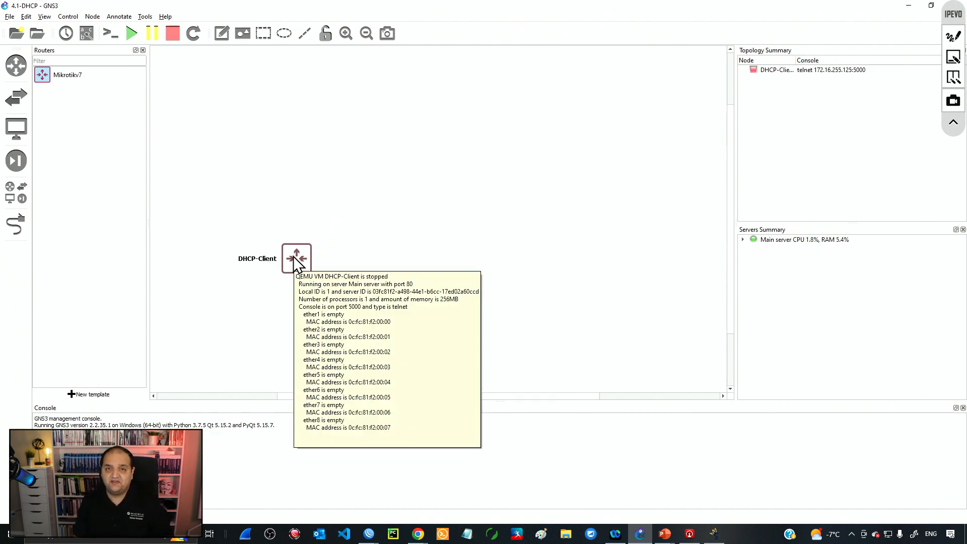
left_click(370, 202)
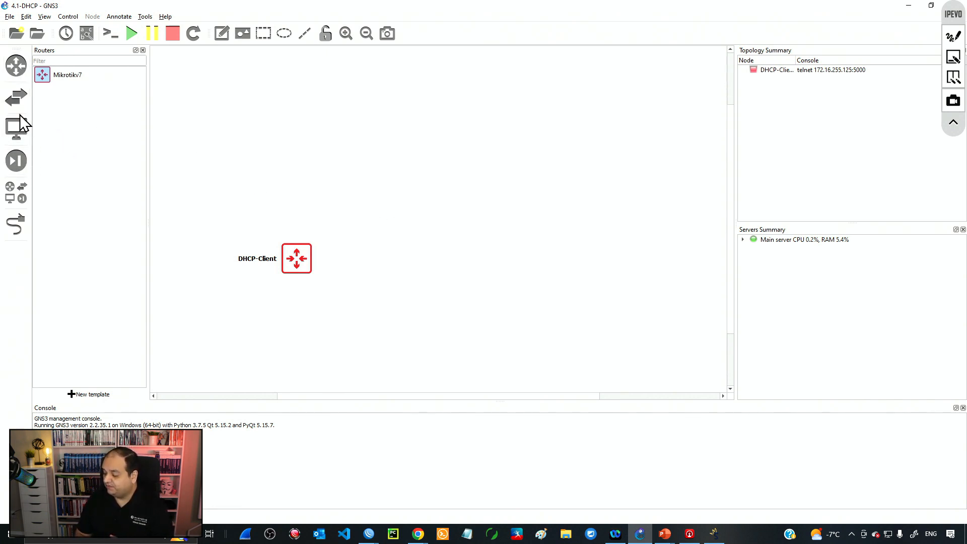
left_click(21, 131)
Step: Add a Cloud node and cable DHCP-Client's ether1 to Cloud1's eth0
left_click_drag(61, 76, 393, 153)
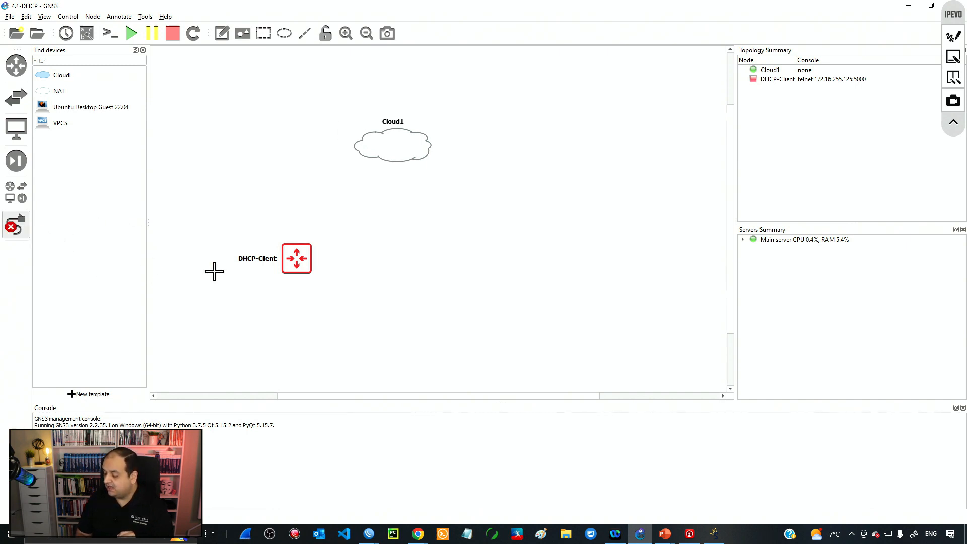
left_click(297, 257)
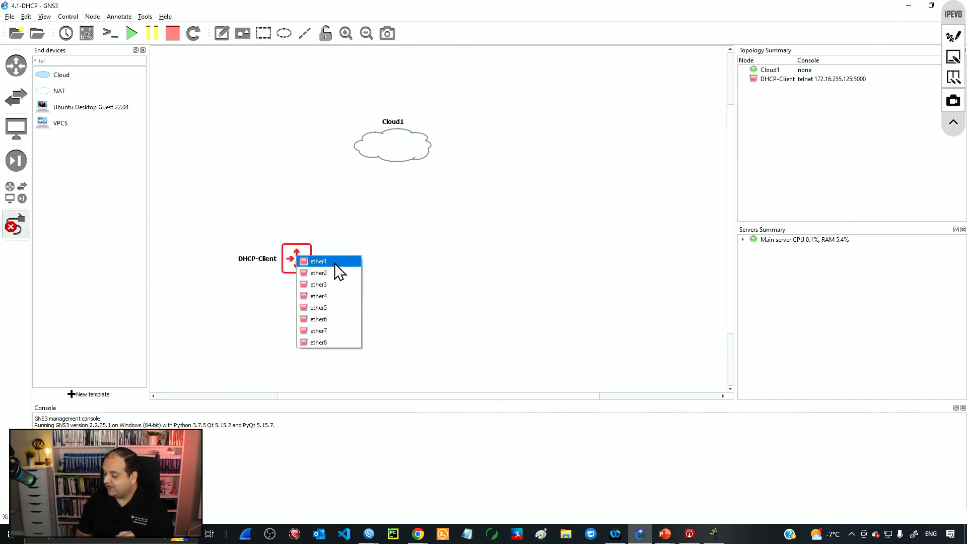
left_click(335, 273)
left_click(384, 152)
left_click(414, 156)
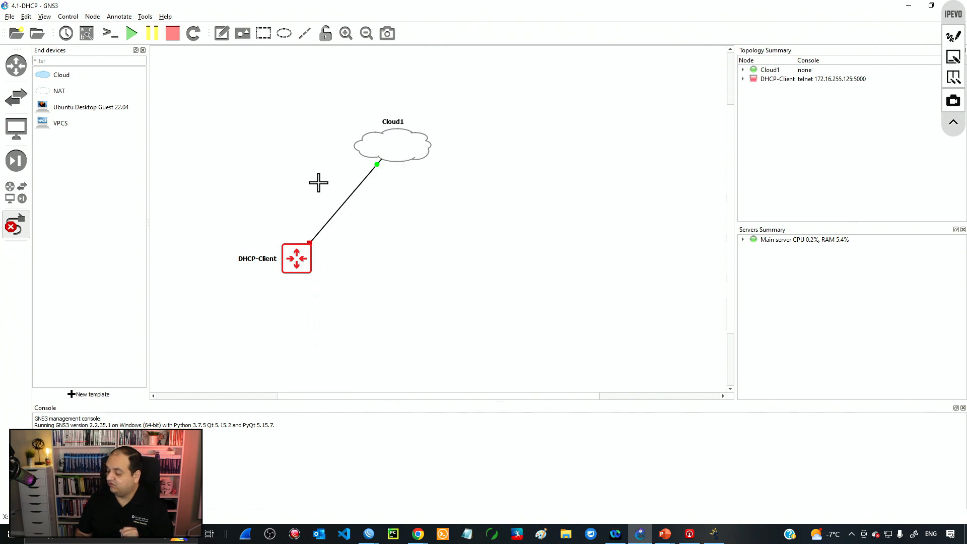
key("Escape")
Step: Start the DHCP-Client router and show interface labels on the link
right_click(296, 263)
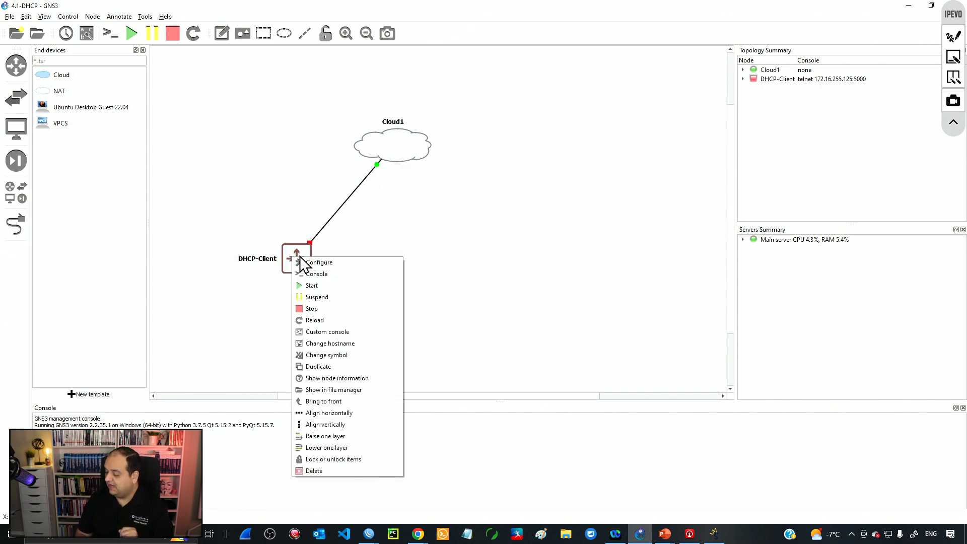
left_click(319, 283)
mouse_move(302, 273)
left_mouse_down()
mouse_move(384, 268)
mouse_move(289, 274)
left_mouse_up()
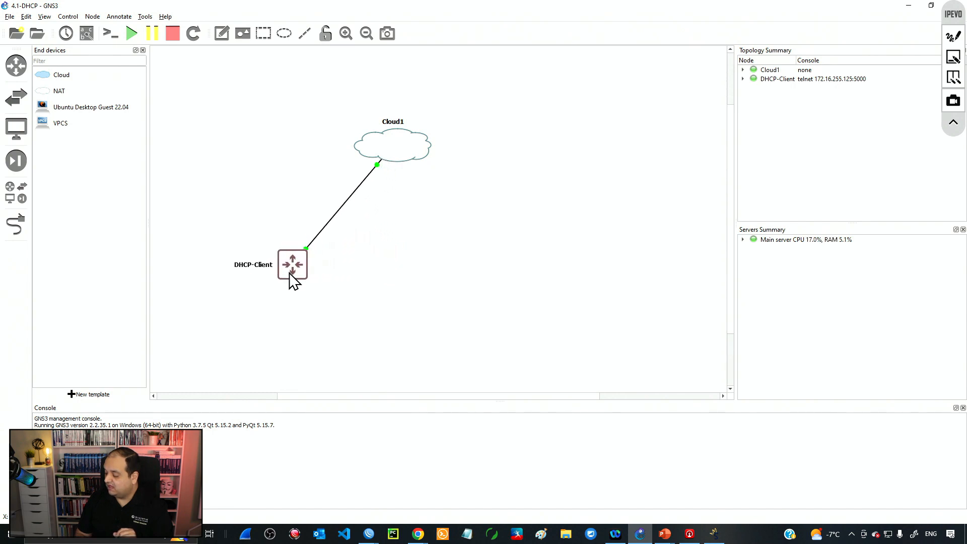
left_click(86, 33)
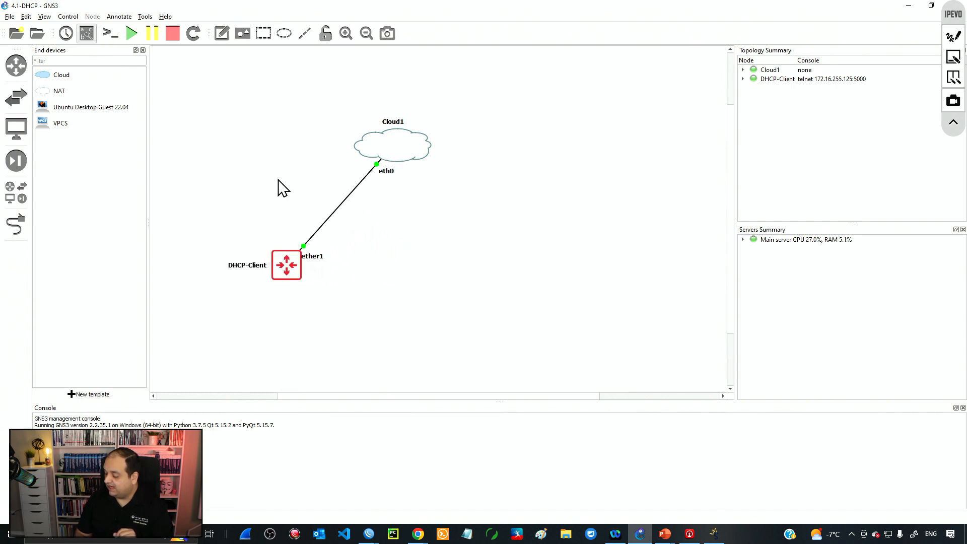
left_click(325, 256)
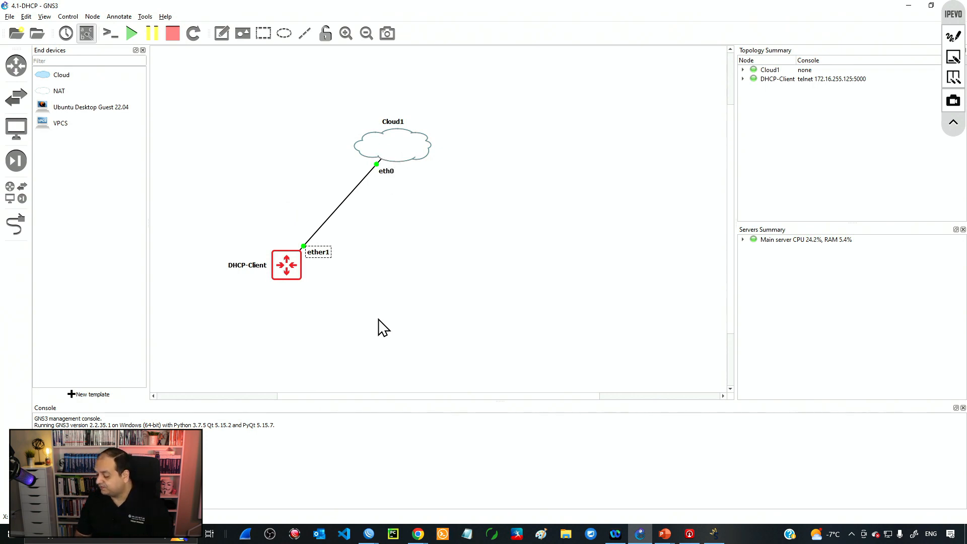
Step: Launch WinBox and bring its window over GNS3
right_click(369, 534)
left_click(359, 482)
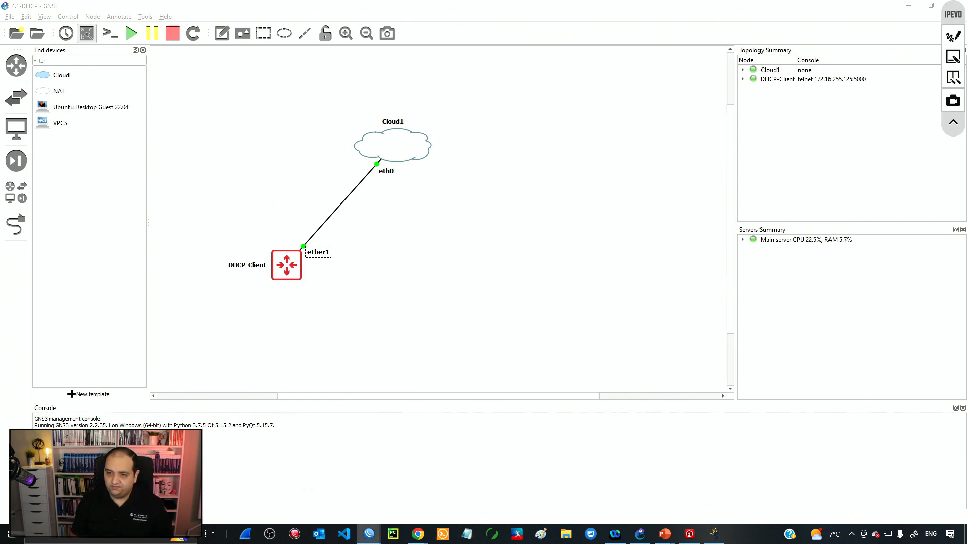
left_click_drag(0, 27, 437, 51)
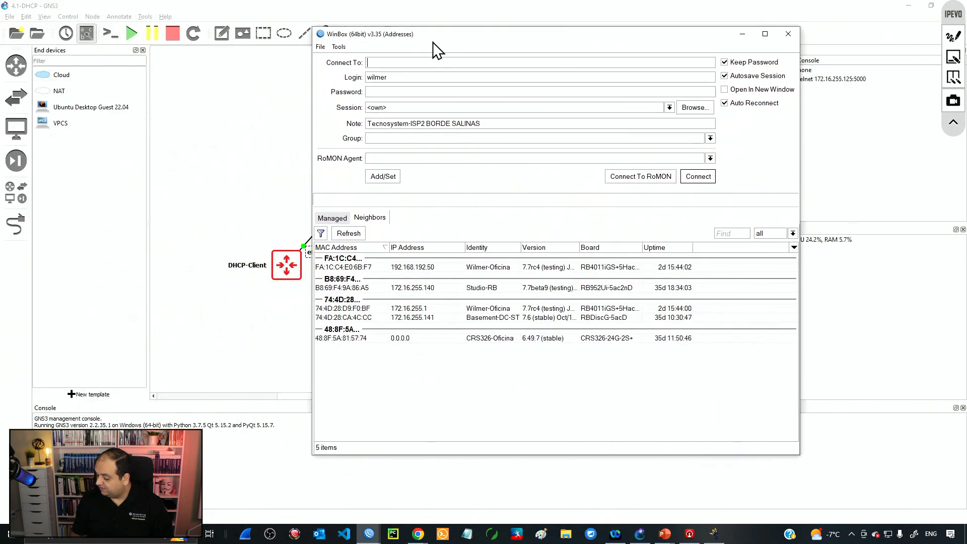
Step: Log in as admin to the discovered MikroTik router at 0C:FC:81:F2:00:00
left_click(353, 235)
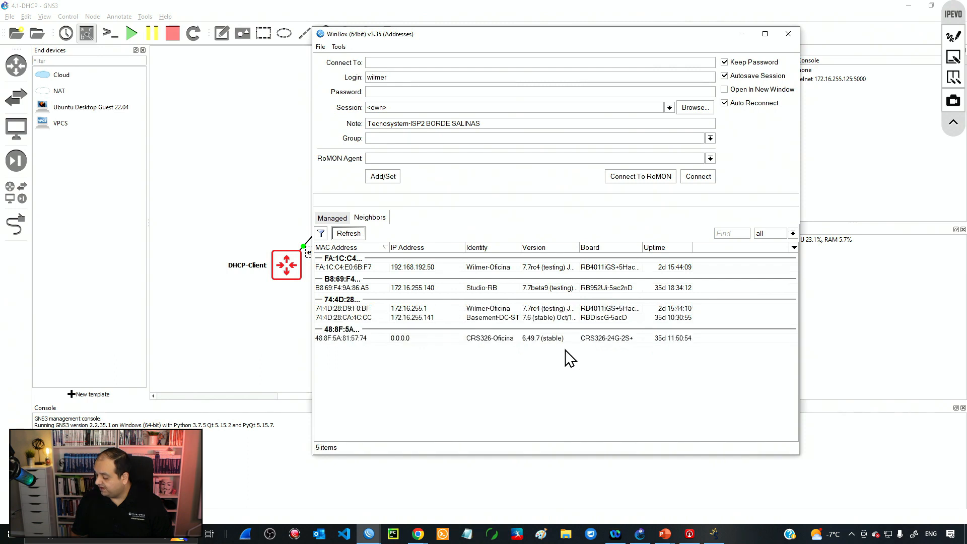
left_click(597, 360)
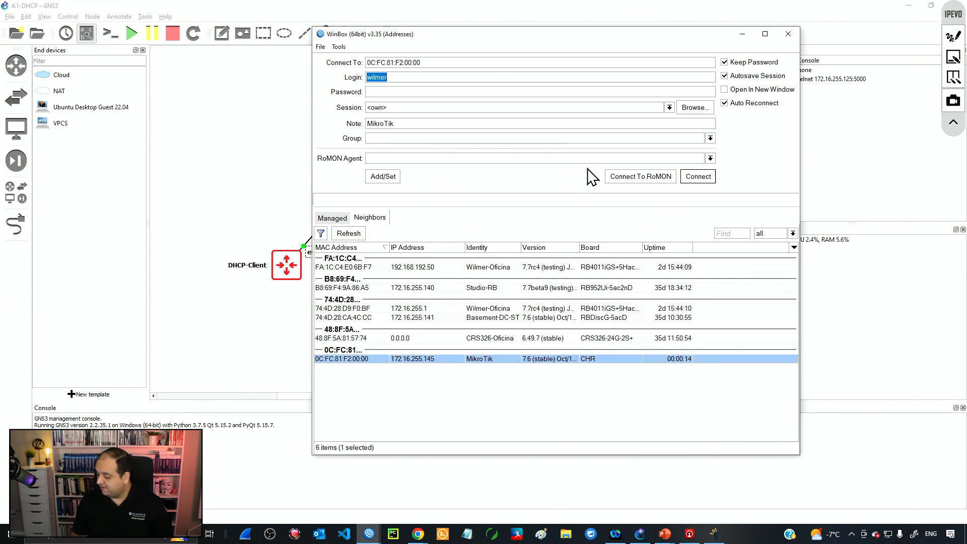
type("admin")
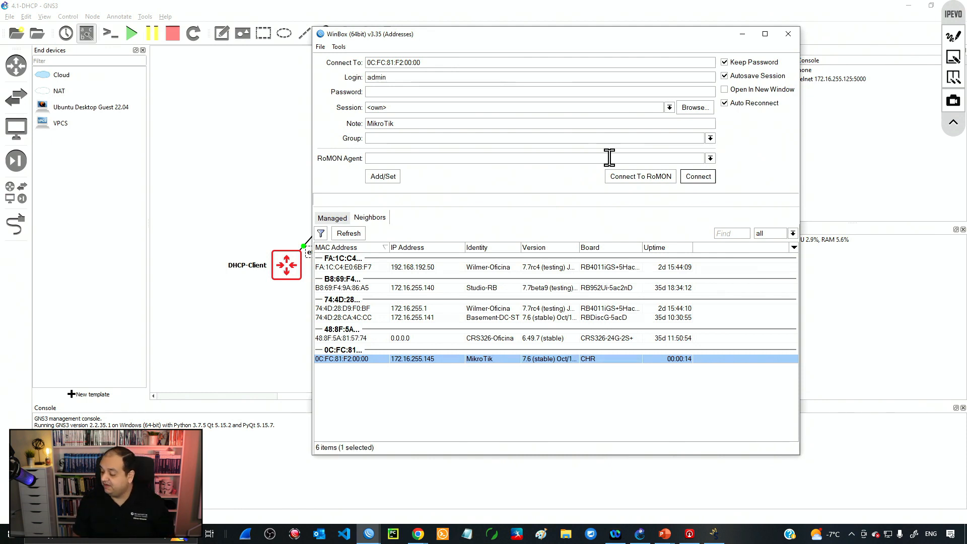
left_click(698, 177)
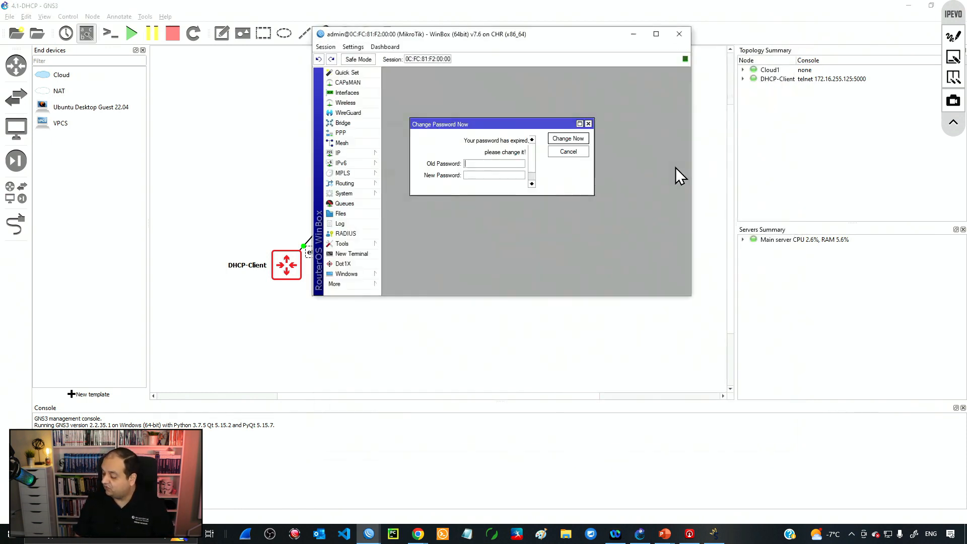
Step: Enlarge and zoom the session window, dismiss the password-change prompt, and reposition it
left_click_drag(691, 296, 772, 367)
key("ctrl+plus")
key("ctrl+plus")
key("ctrl+plus")
key("ctrl+plus")
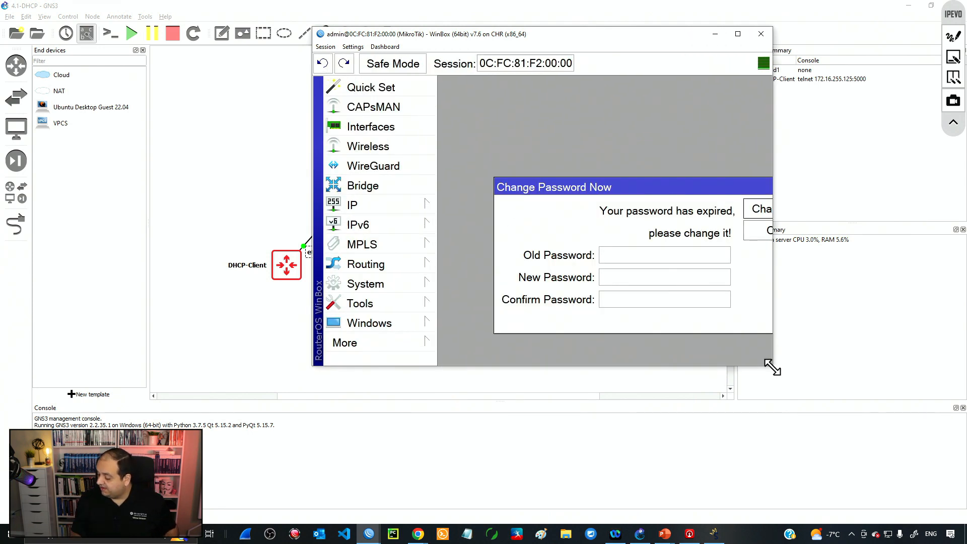
key("Escape")
left_click_drag(533, 36, 530, 71)
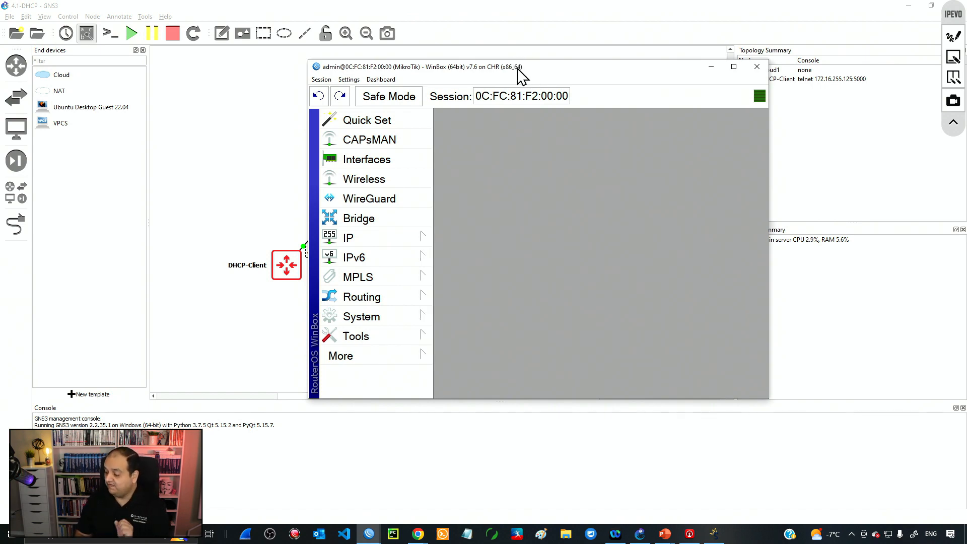
left_click_drag(519, 76, 550, 85)
Step: Switch to Chrome and go to mikrotik.com
left_click(418, 534)
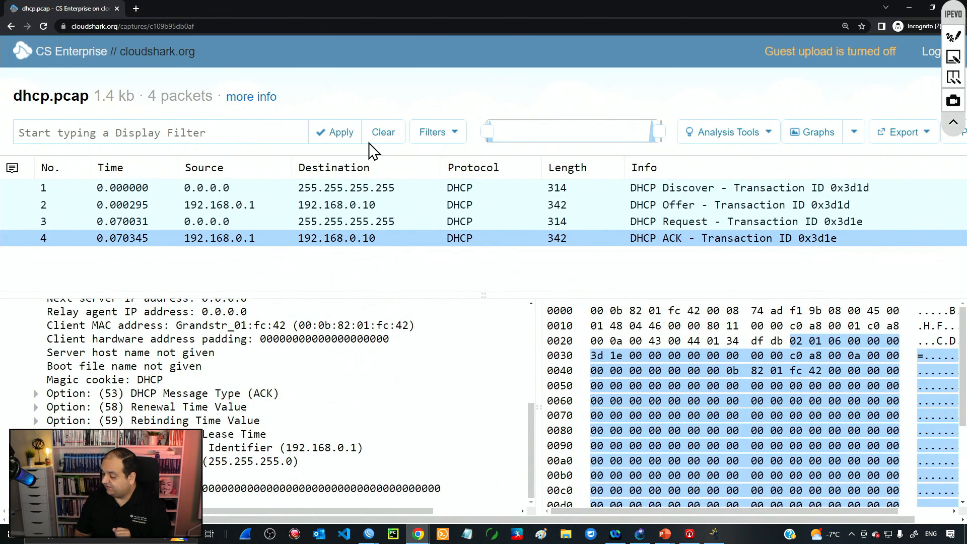
left_click(352, 26)
type("mik")
key("Return")
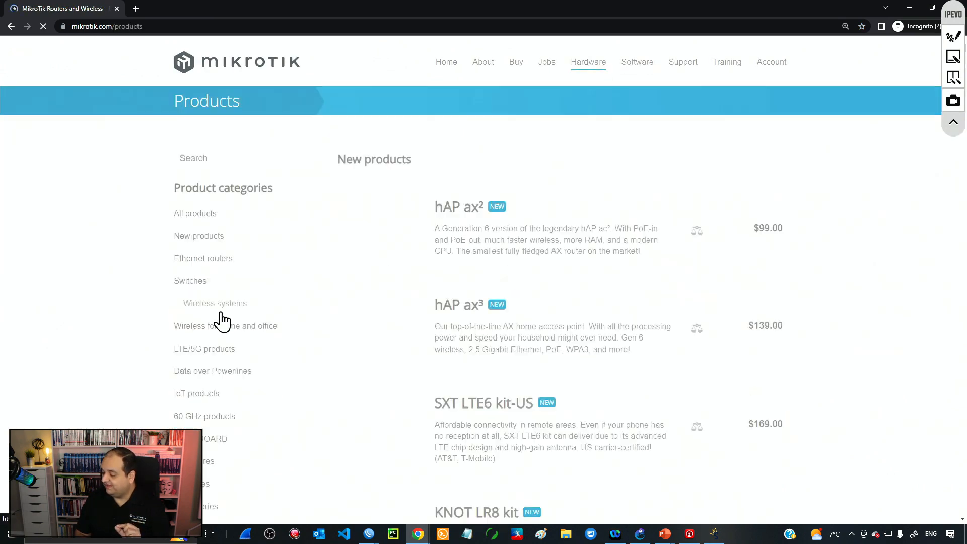
Step: Browse the Wireless for home and office products, then minimize Chrome
left_click(275, 330)
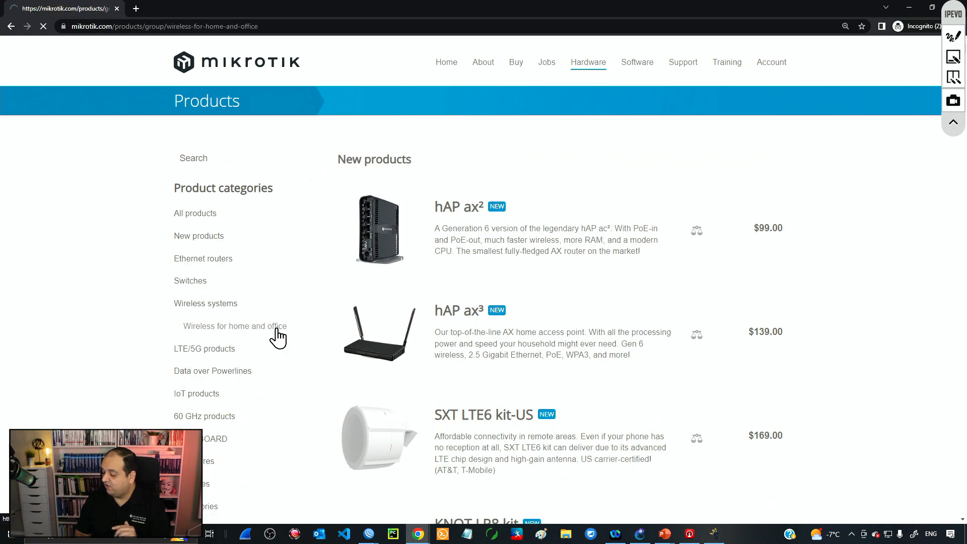
scroll(494, 307, "down", 20)
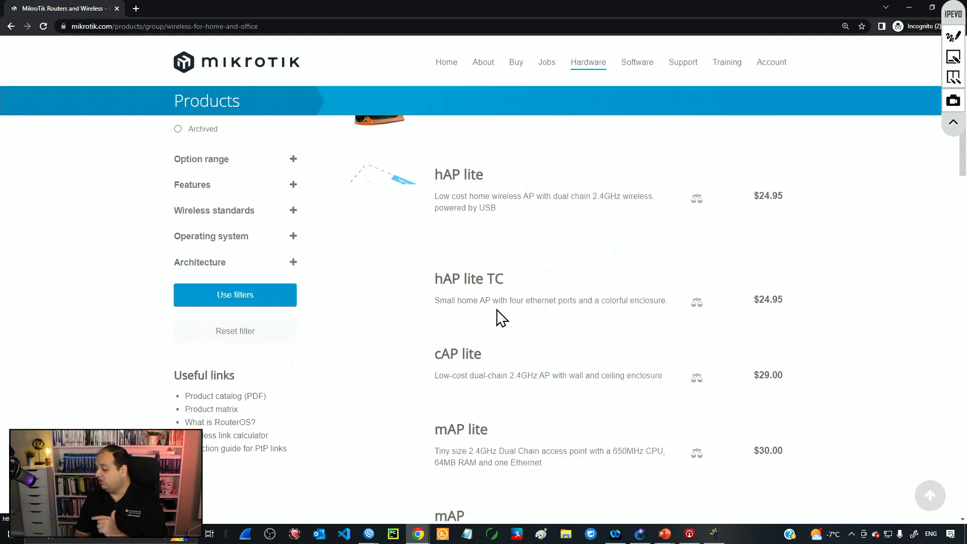
scroll(497, 309, "down", 10)
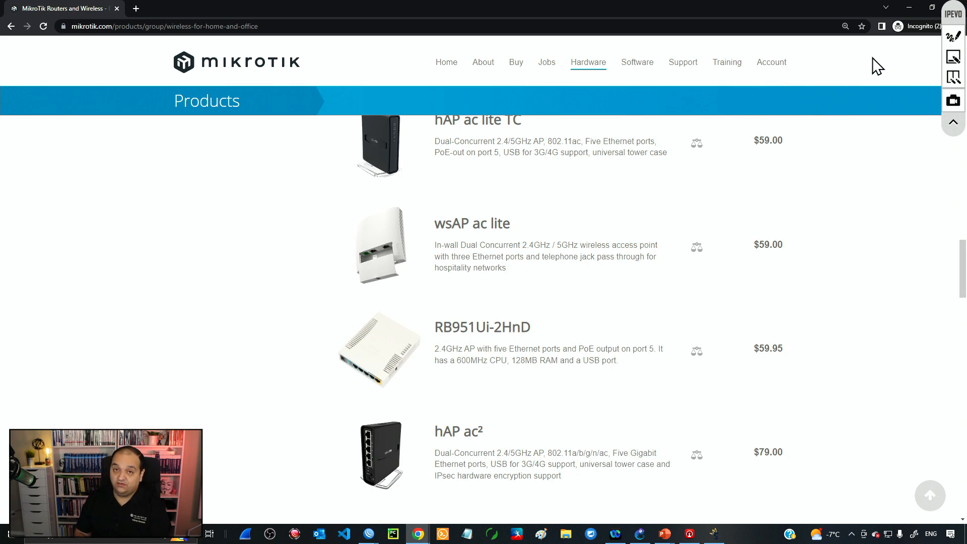
left_click(913, 6)
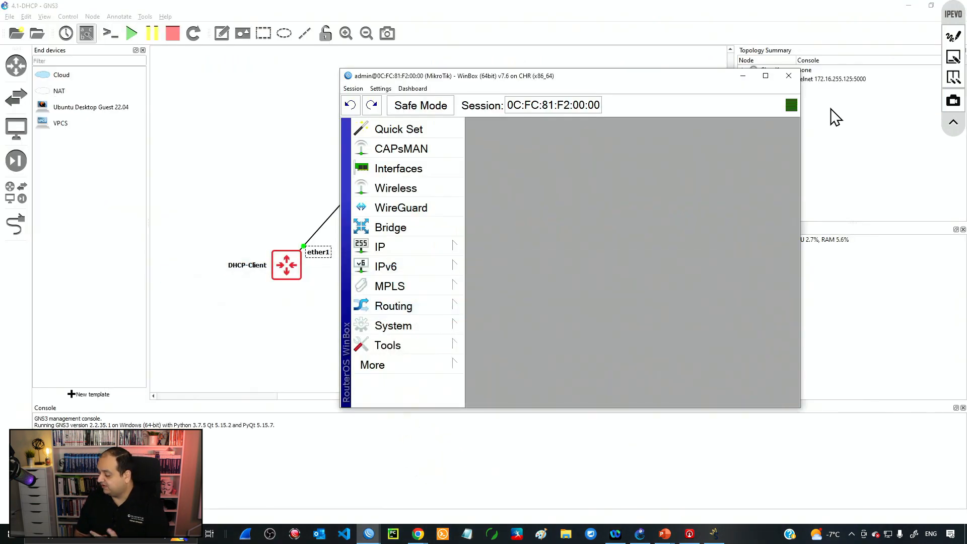
Step: Open IP > DHCP Client and remove the existing ether1 DHCP client
left_click_drag(528, 82, 559, 58)
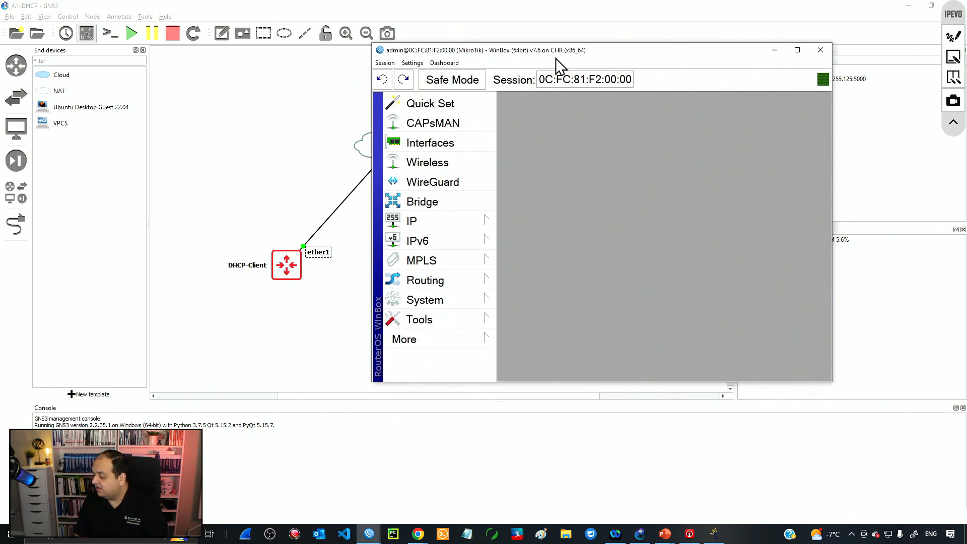
left_click(460, 221)
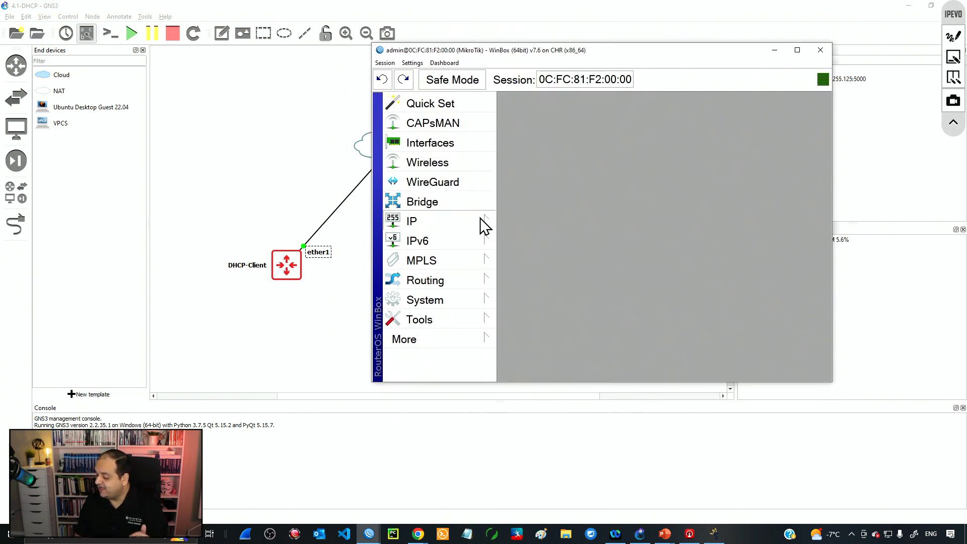
left_click(484, 223)
left_click(551, 81)
left_click(545, 186)
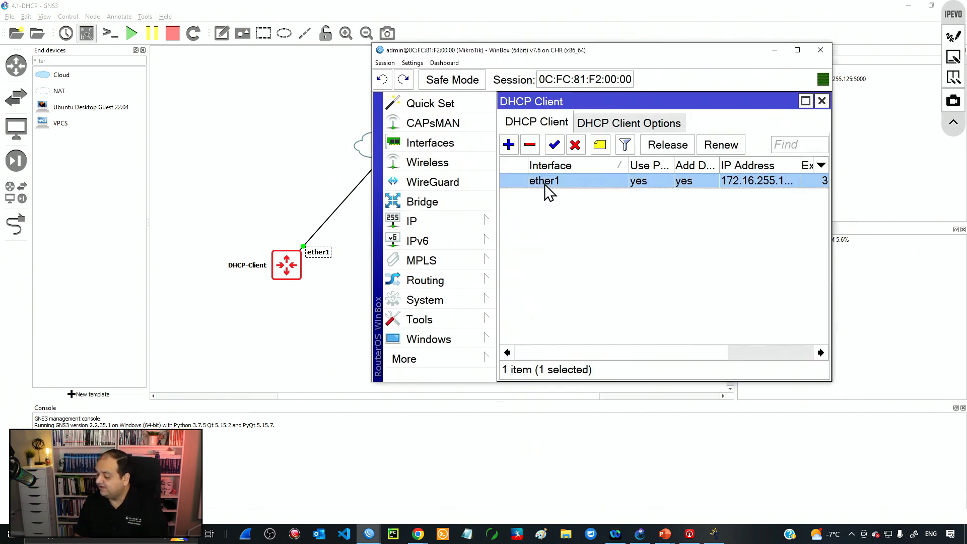
left_click(529, 145)
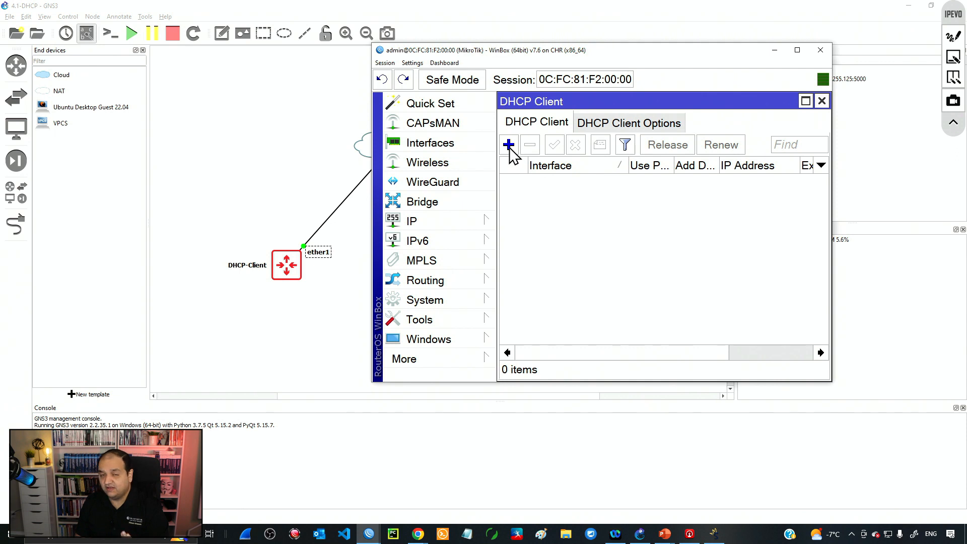
Step: Add a new DHCP client on interface ether1 and apply it
left_click(508, 145)
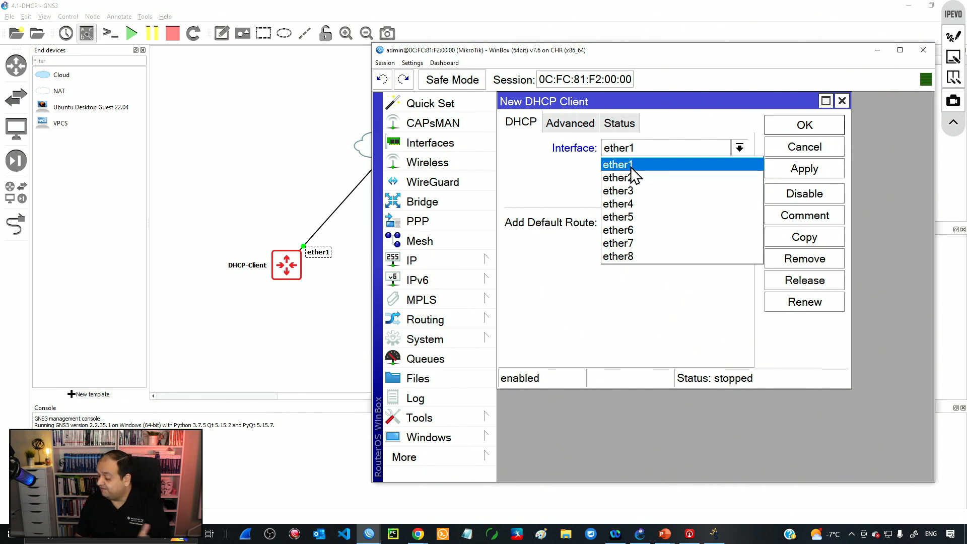
left_click(631, 168)
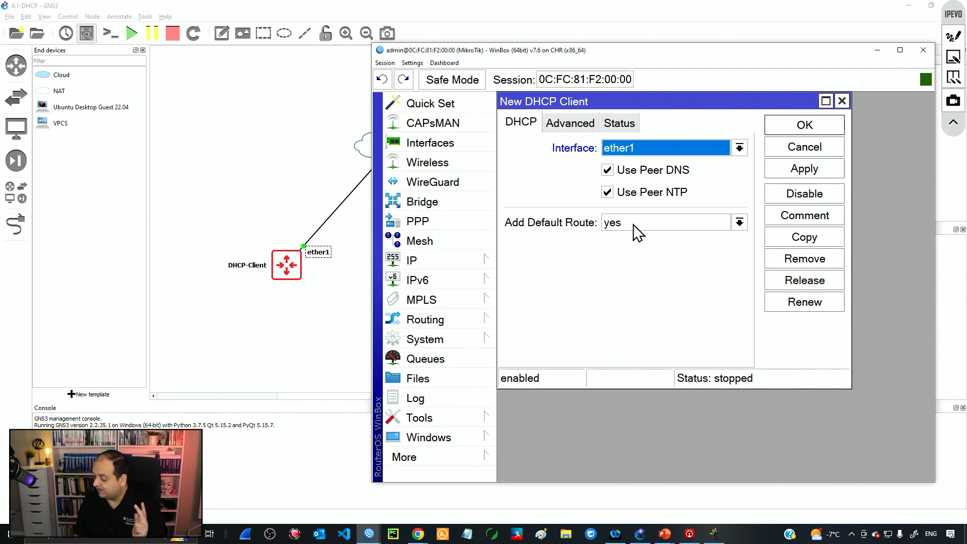
left_click(789, 175)
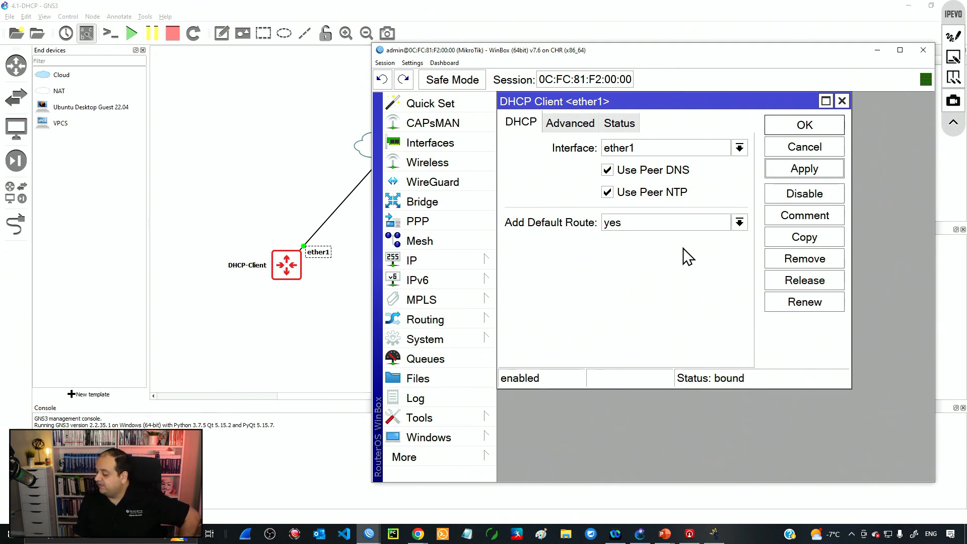
left_click(620, 123)
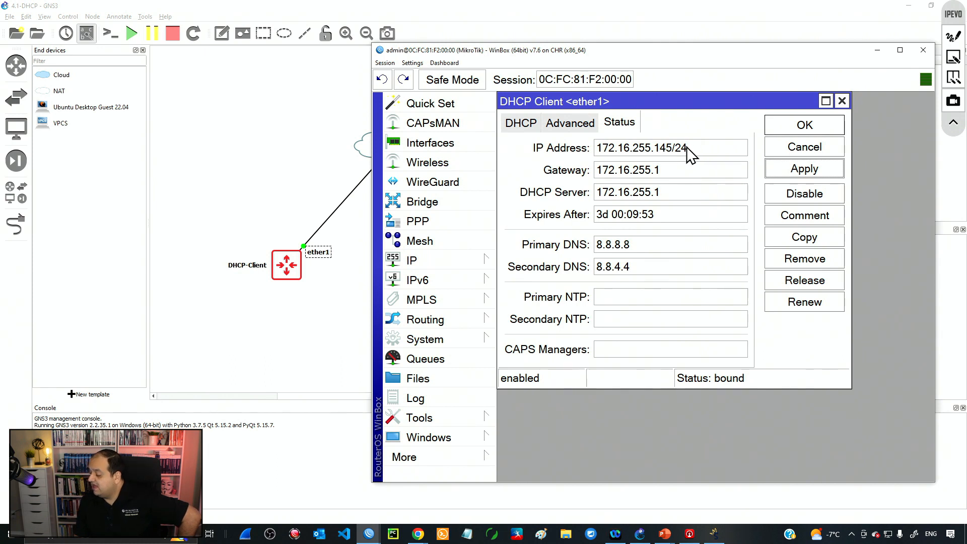
left_click_drag(673, 147, 551, 150)
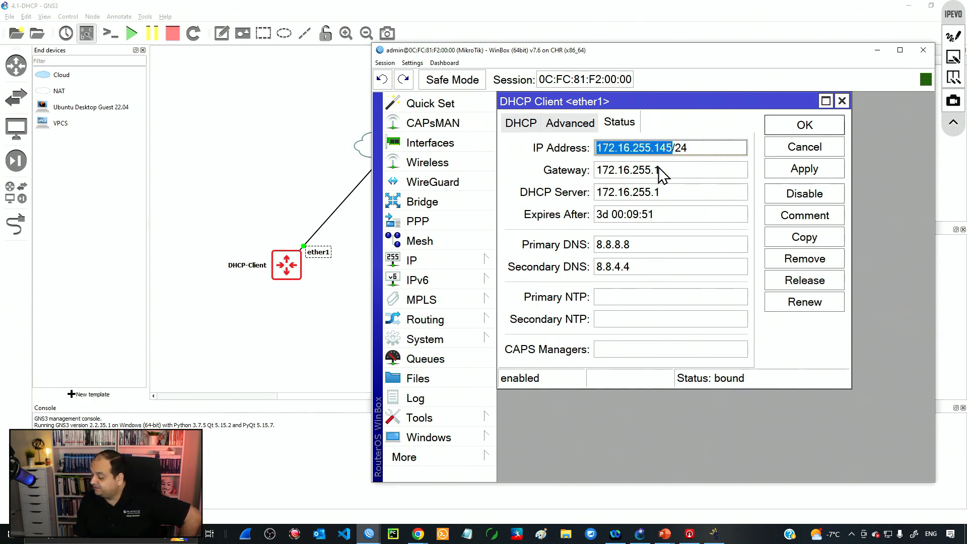
left_click_drag(677, 173, 484, 186)
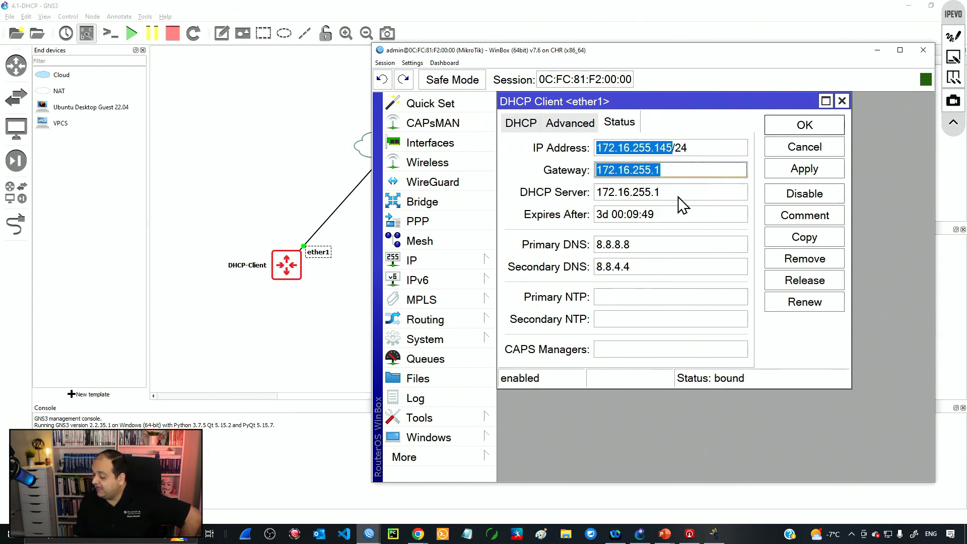
left_click_drag(679, 197, 547, 201)
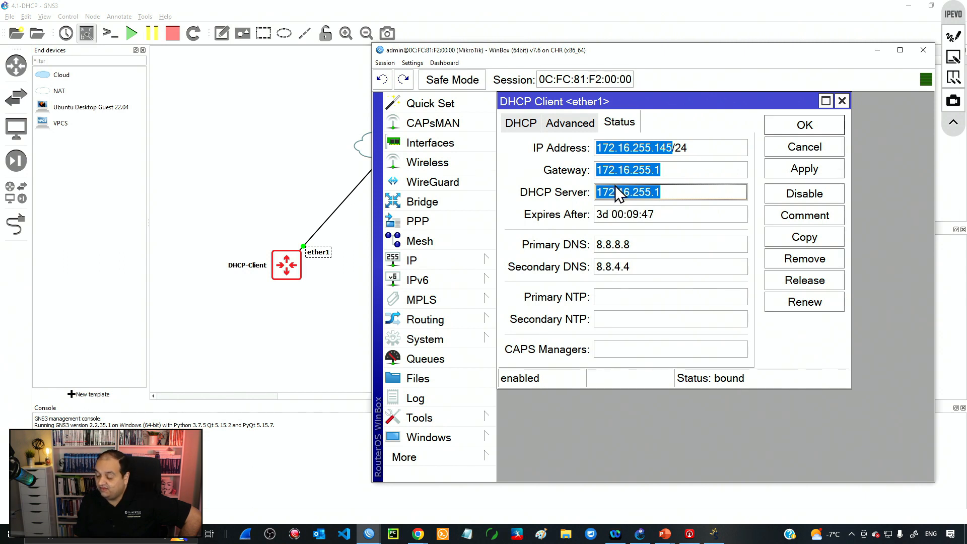
left_click_drag(676, 219, 534, 222)
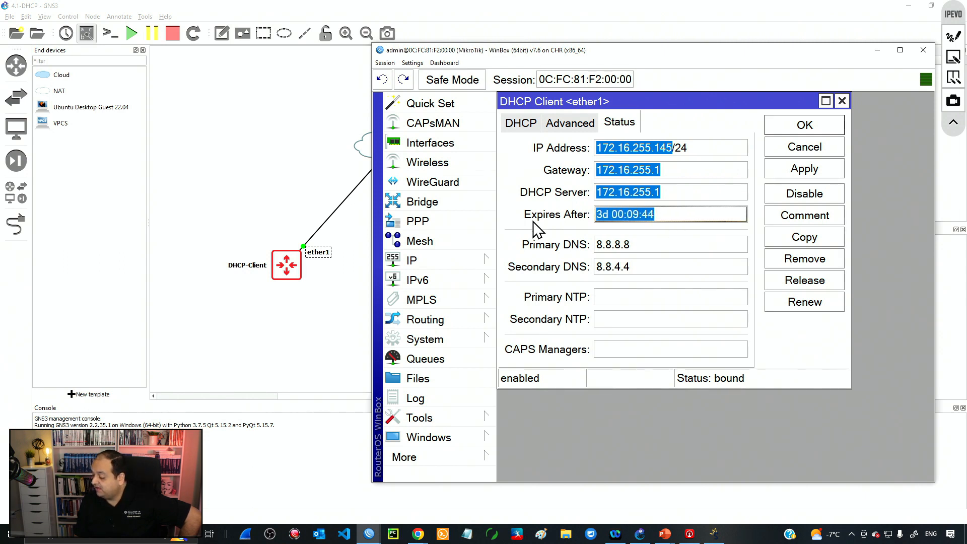
left_click(639, 218)
left_click_drag(597, 217, 685, 218)
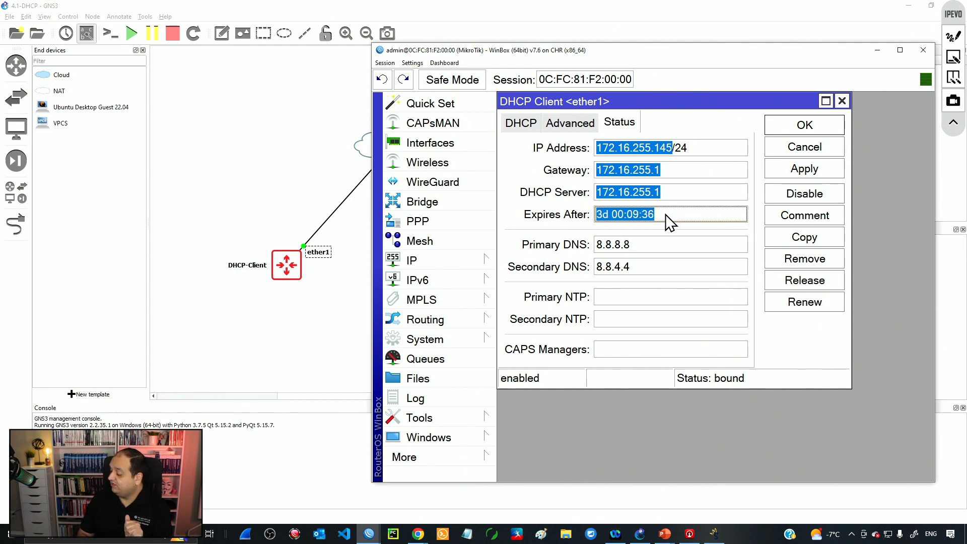
left_click_drag(664, 215, 573, 219)
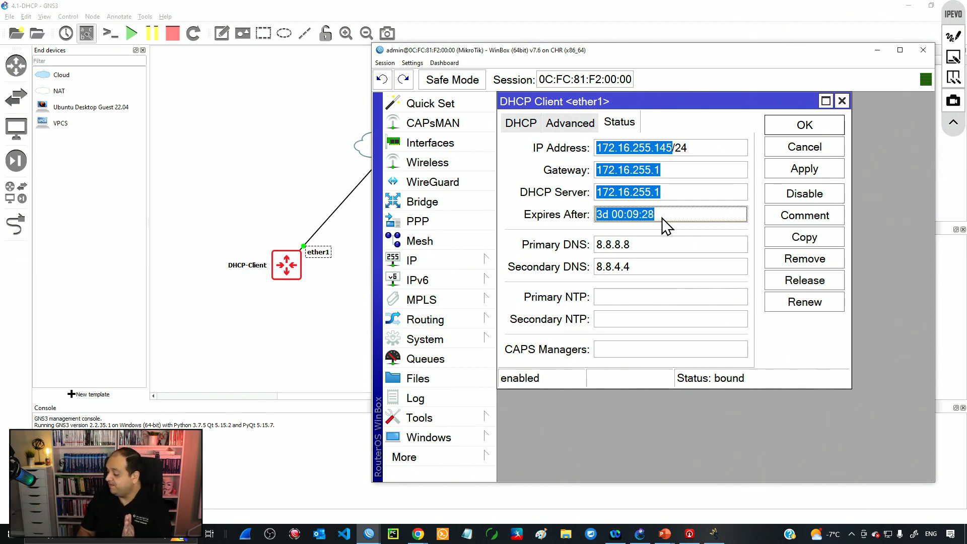
left_click(665, 267)
left_click(650, 247)
left_click(651, 269)
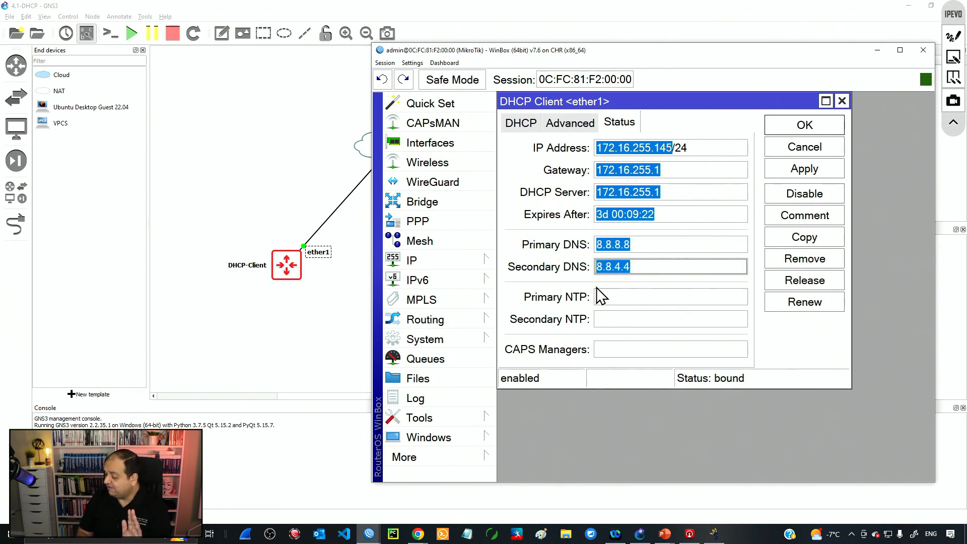
left_click(827, 124)
double_click(650, 187)
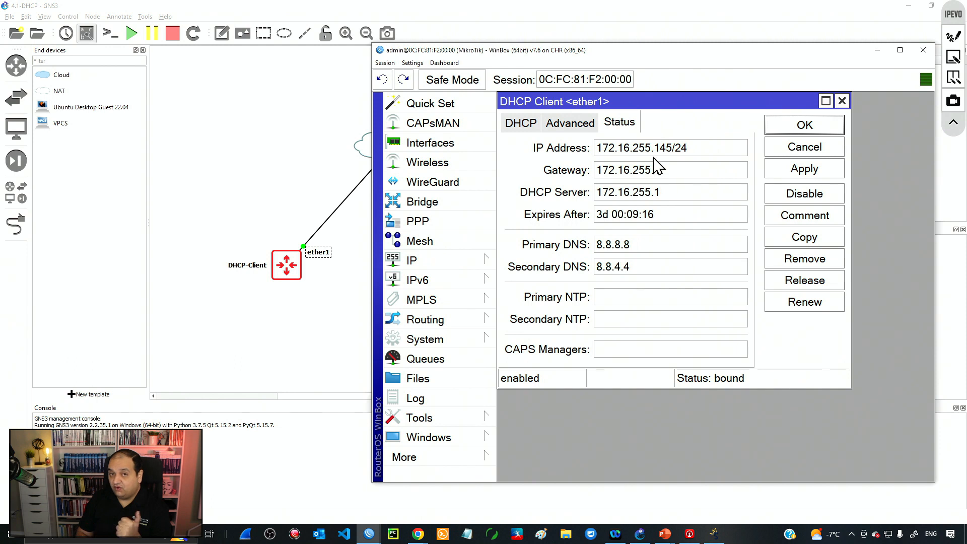
left_click(524, 128)
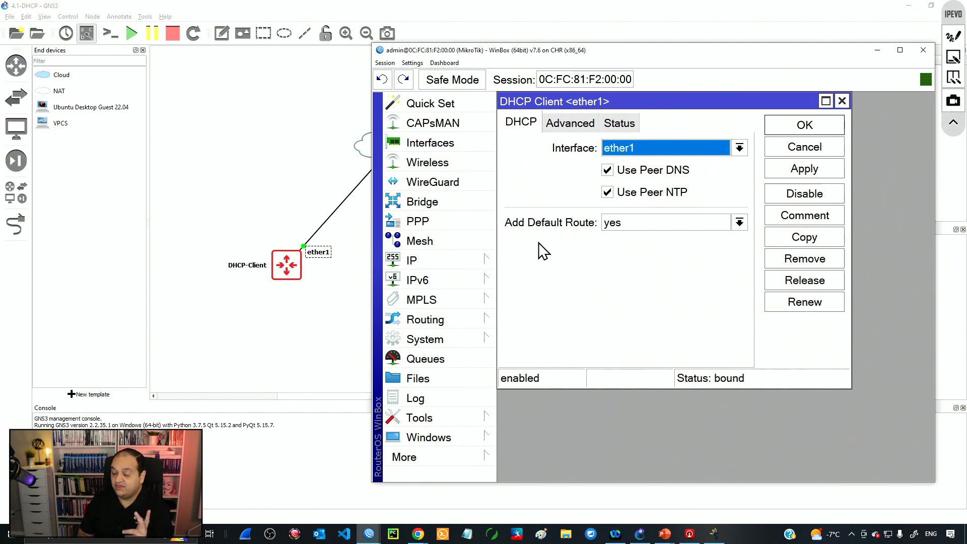
Step: Open IP > DNS and inspect the dynamic servers 8.8.8.8 and 8.8.4.4
left_click(464, 266)
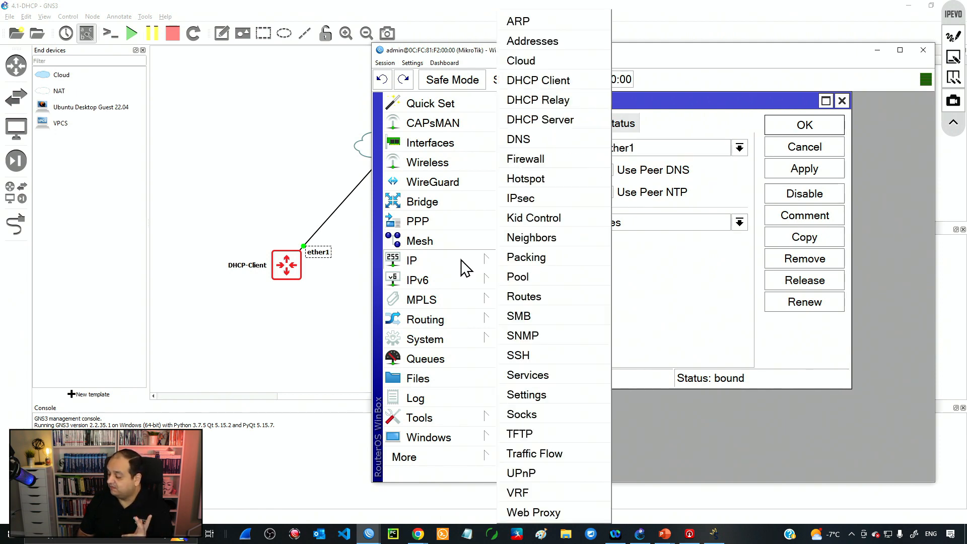
left_click(527, 140)
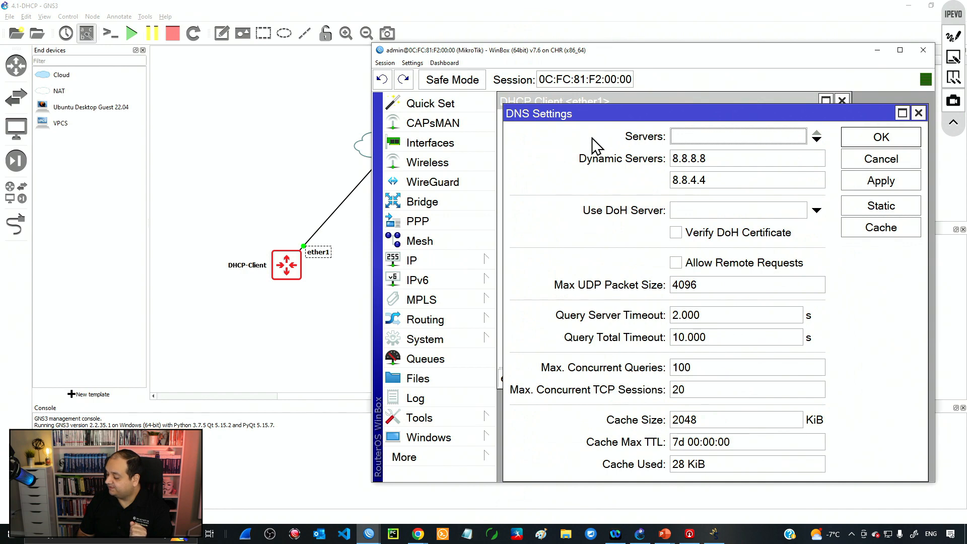
left_click_drag(594, 114, 578, 245)
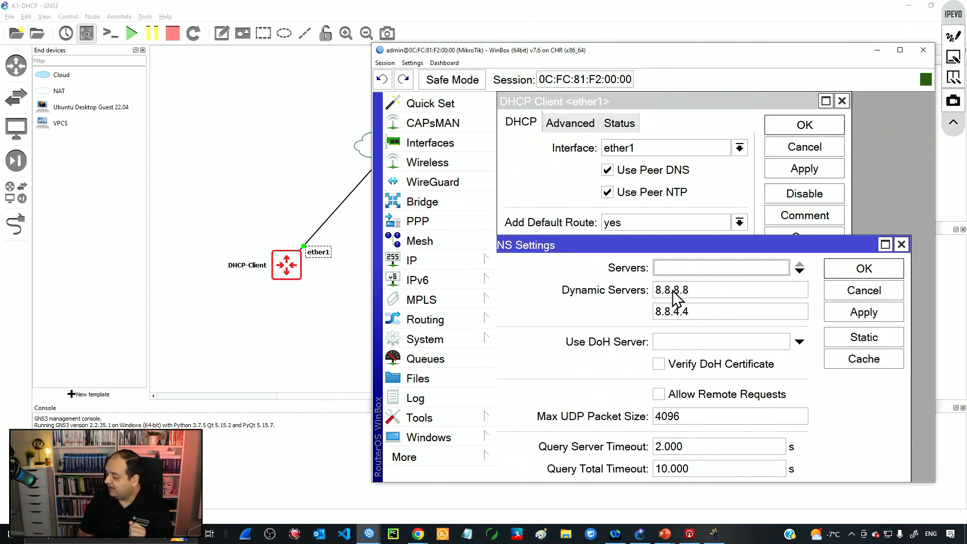
left_click(700, 295)
left_click(699, 310)
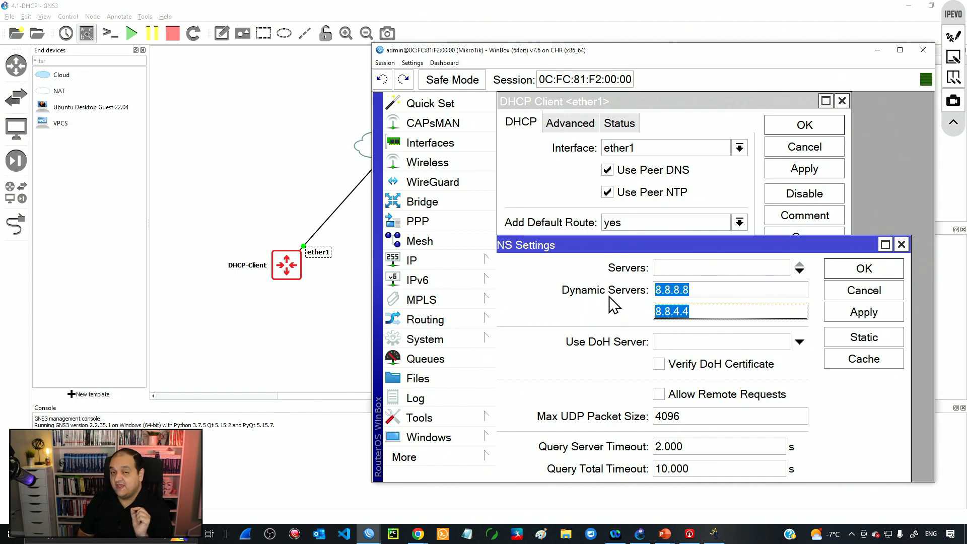
left_click_drag(611, 246, 630, 270)
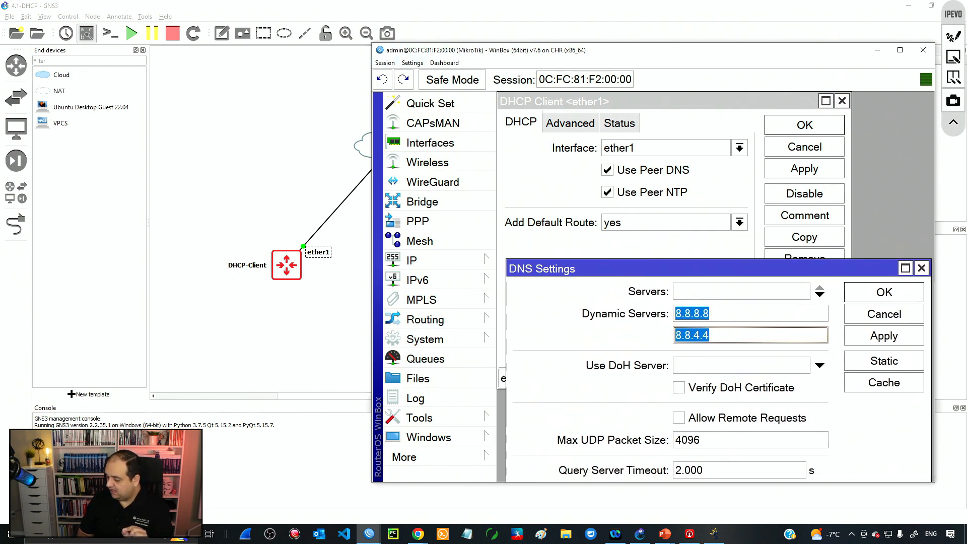
left_click_drag(372, 43, 264, 10)
left_click_drag(543, 238, 625, 285)
Step: Uncheck Use Peer DNS on the ether1 DHCP client, apply, and recheck DNS Settings
left_click(540, 86)
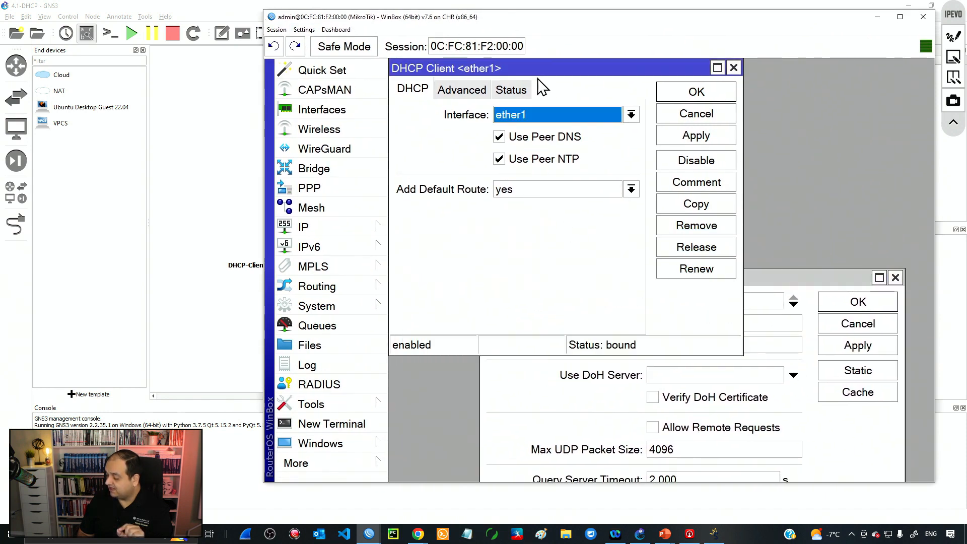
left_click(507, 138)
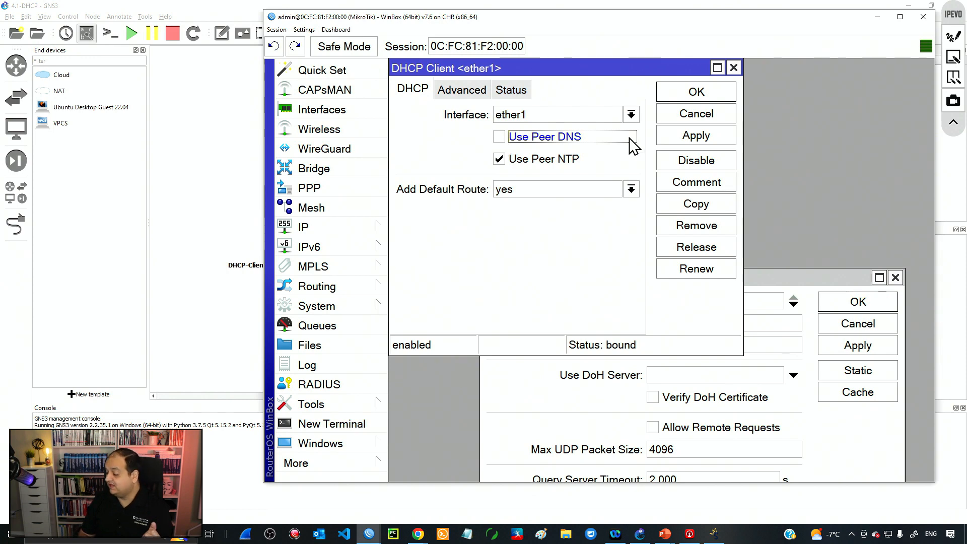
left_click(689, 142)
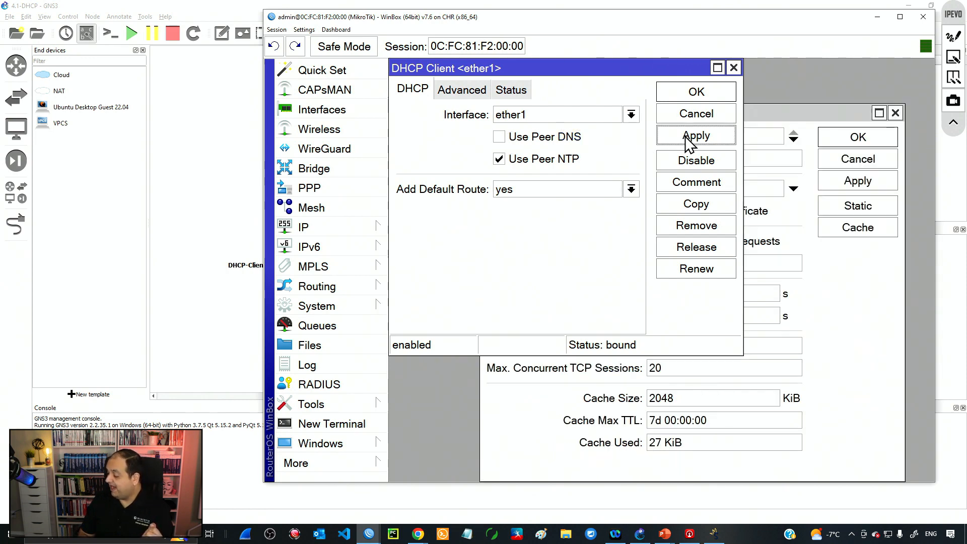
left_click(750, 113)
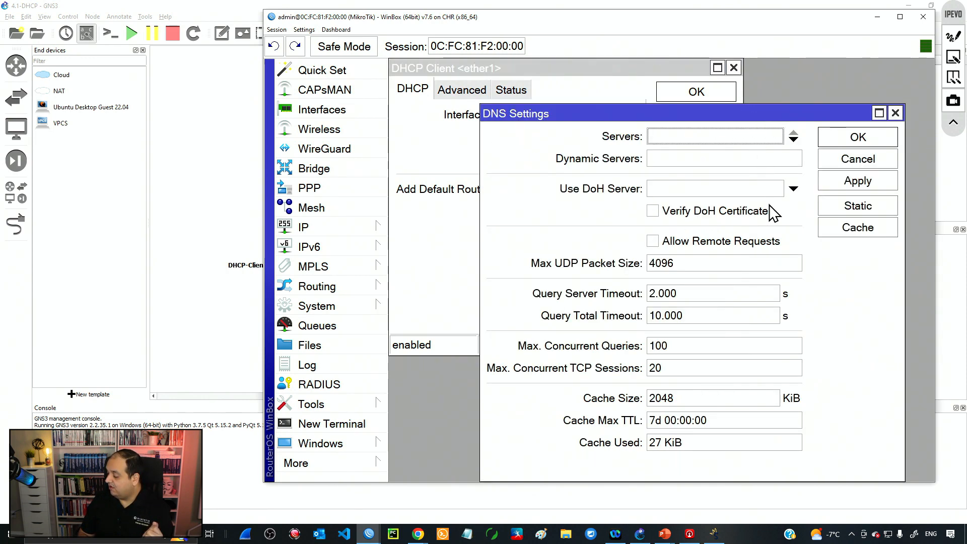
double_click(730, 115)
double_click(691, 66)
left_click_drag(663, 119, 648, 245)
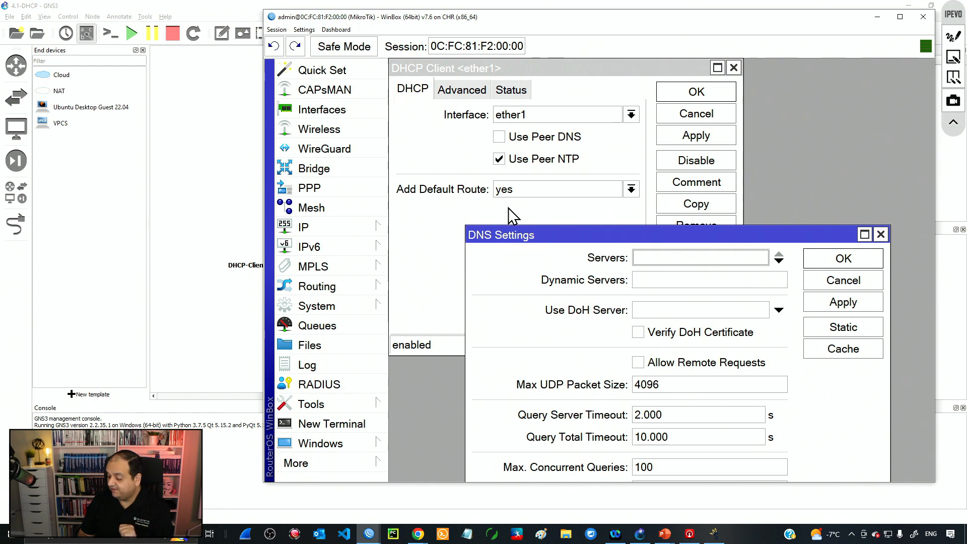
Step: Open Tools > Ping and start a continuous ping to 1.1.1.1
left_click(363, 406)
left_click(401, 305)
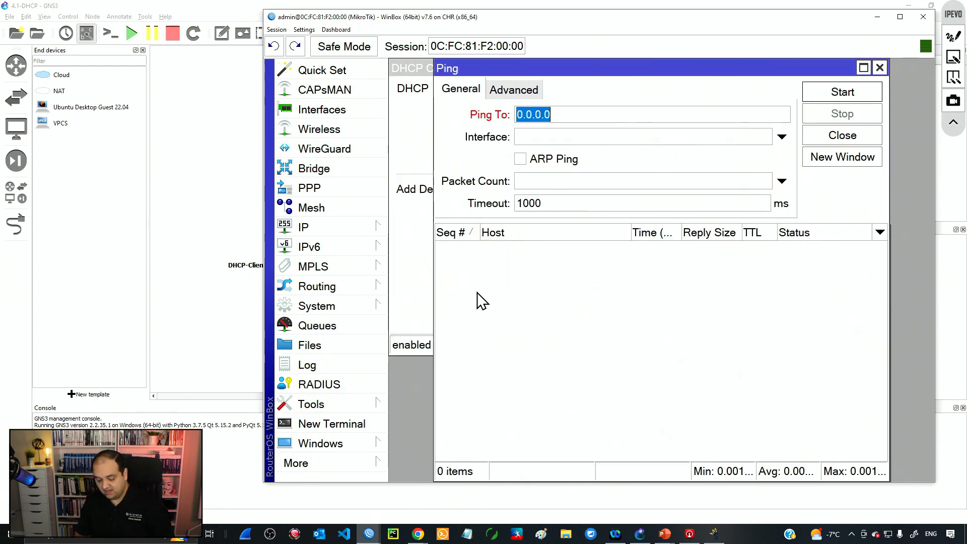
type("1.1.1.1")
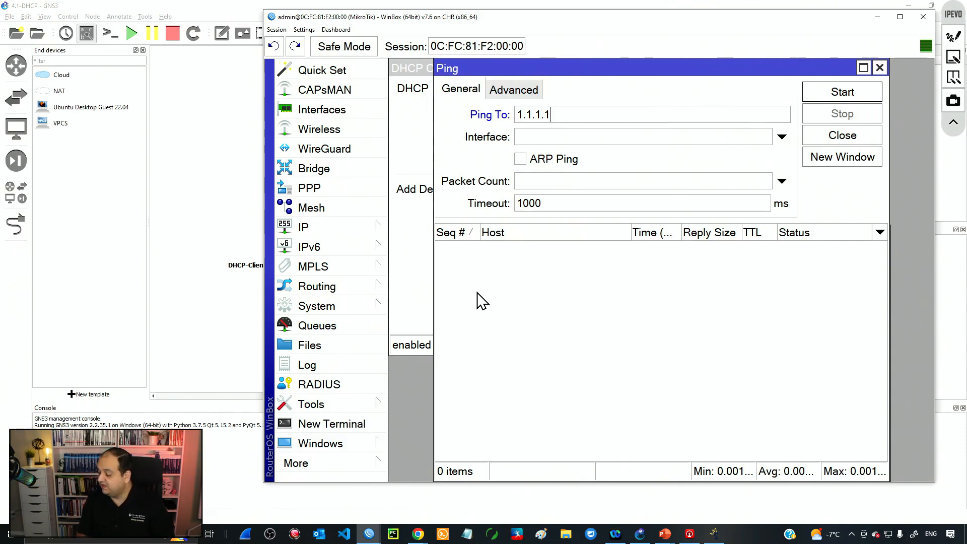
left_click(842, 93)
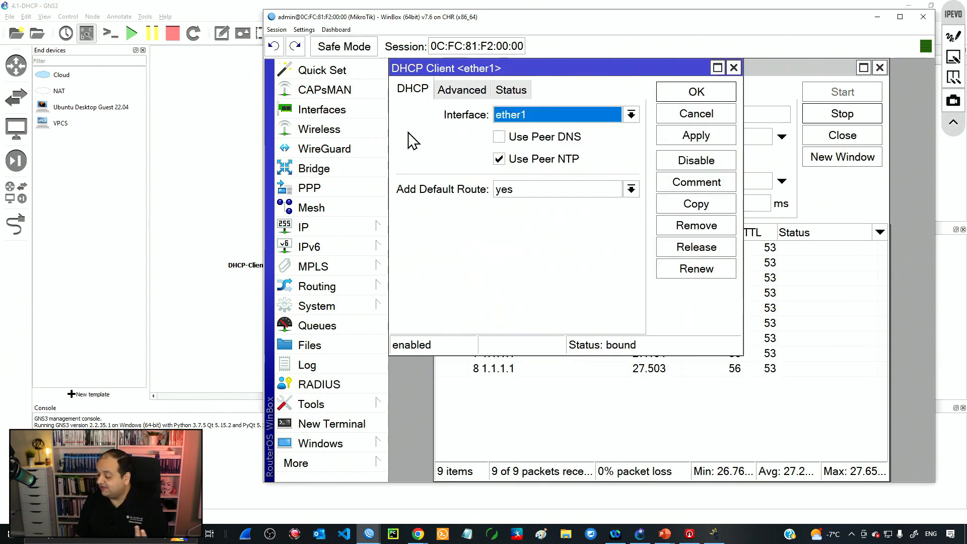
Step: Check the ether1 client's lease Status, selecting gateway 172.16.255.1
left_click(411, 137)
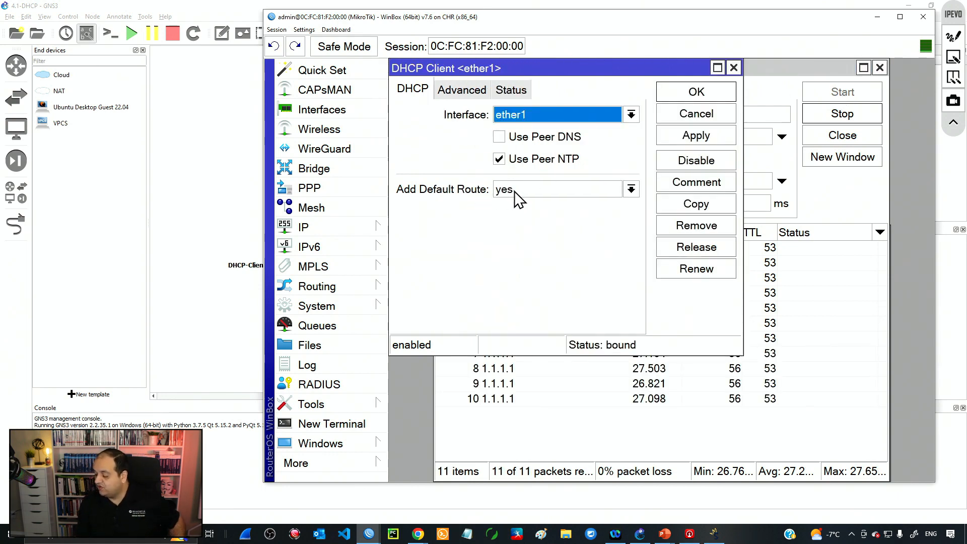
left_click(511, 92)
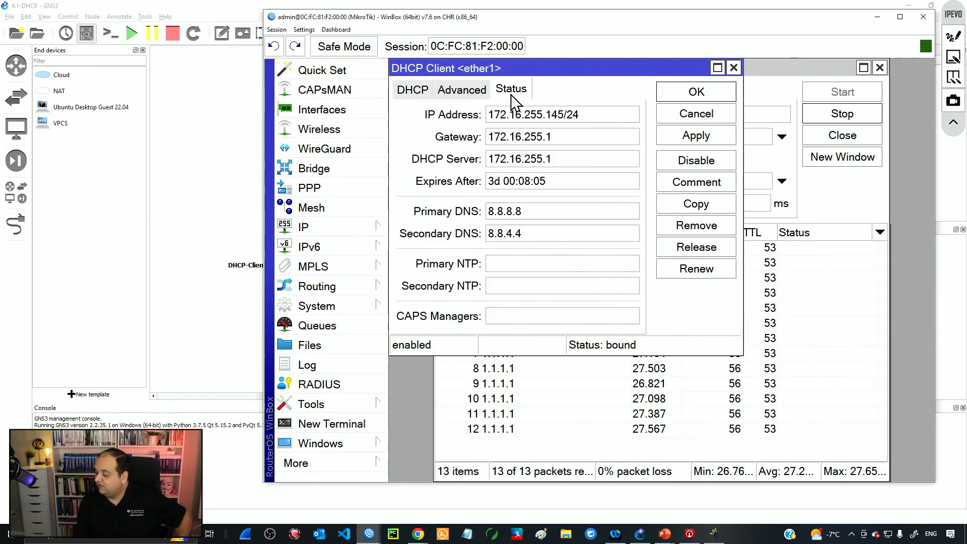
left_click_drag(567, 141, 484, 143)
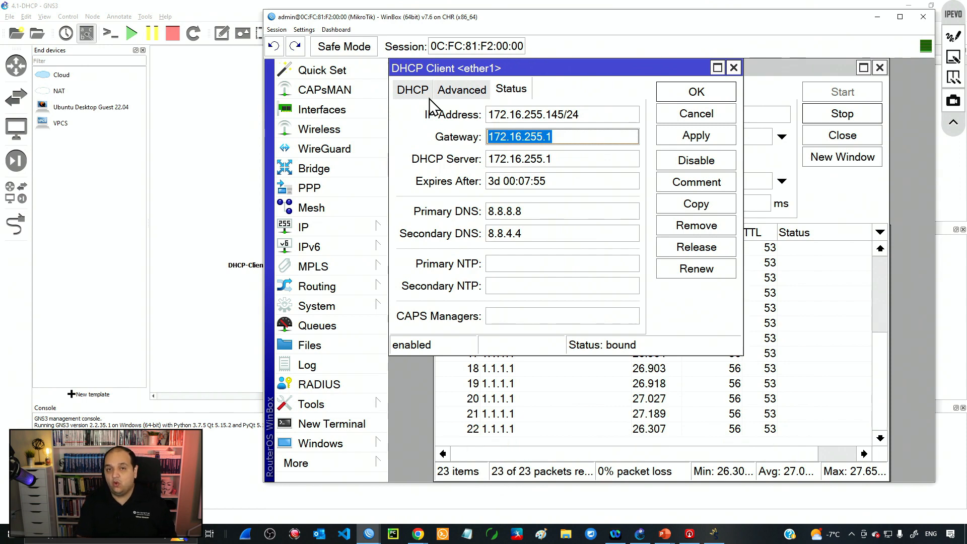
Step: Set Add Default Route to no, apply, and review the failing pings
left_click(407, 90)
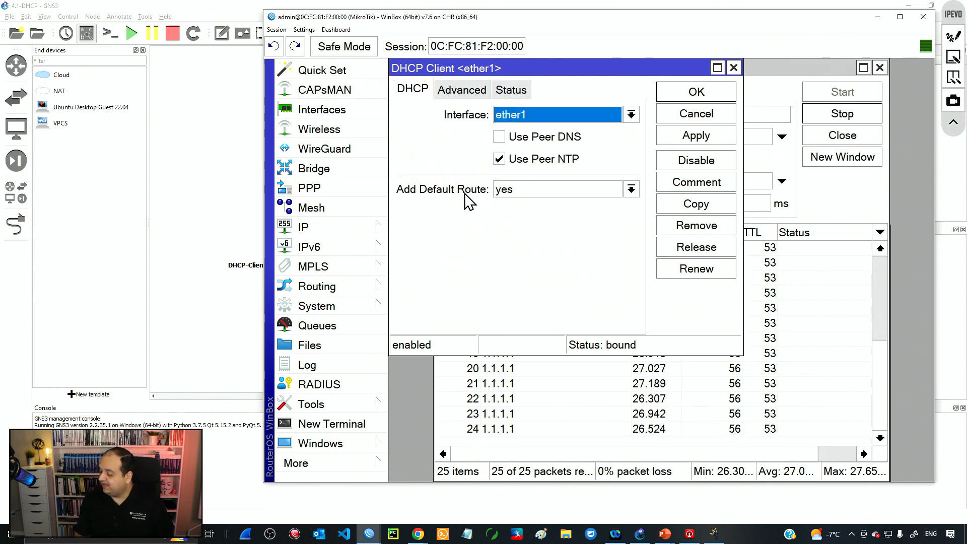
left_click(539, 191)
left_click(513, 231)
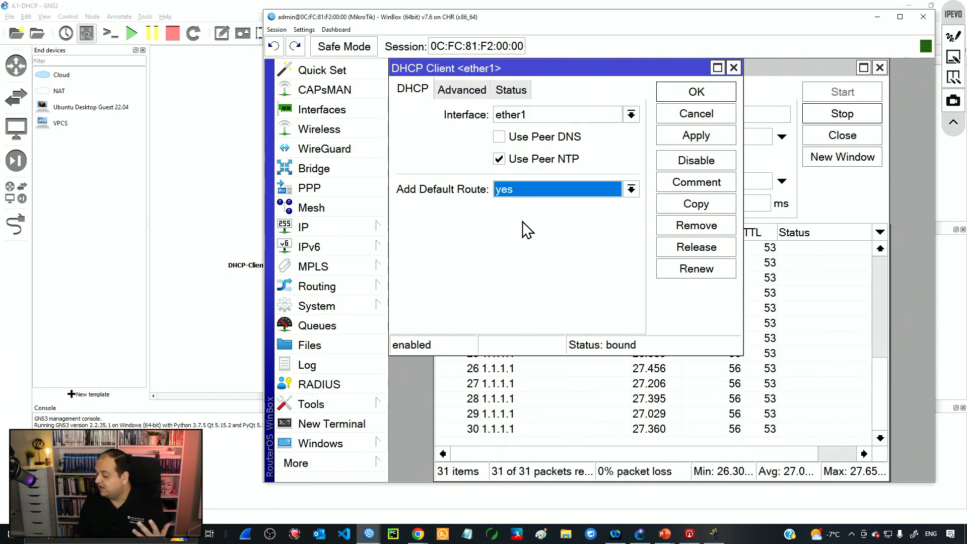
left_click(516, 192)
left_click(512, 206)
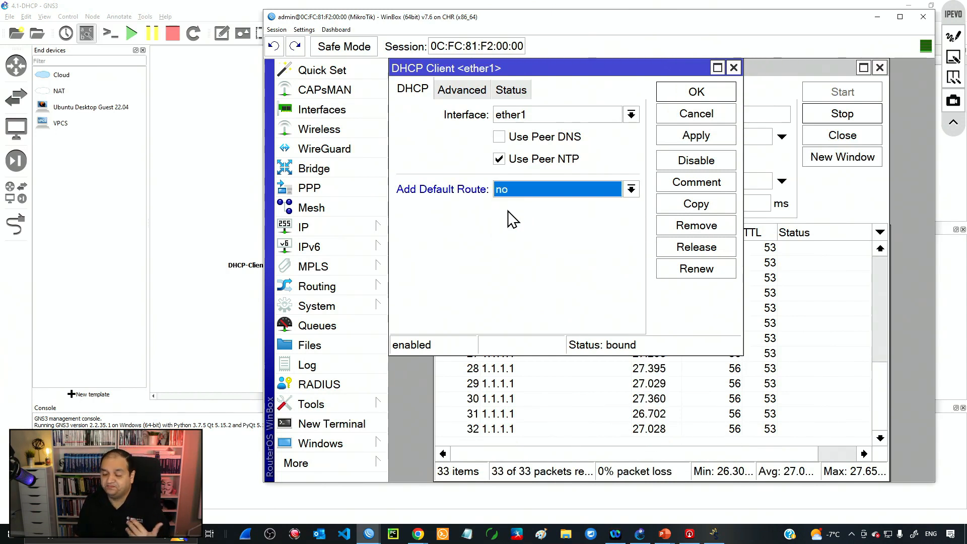
left_click(720, 141)
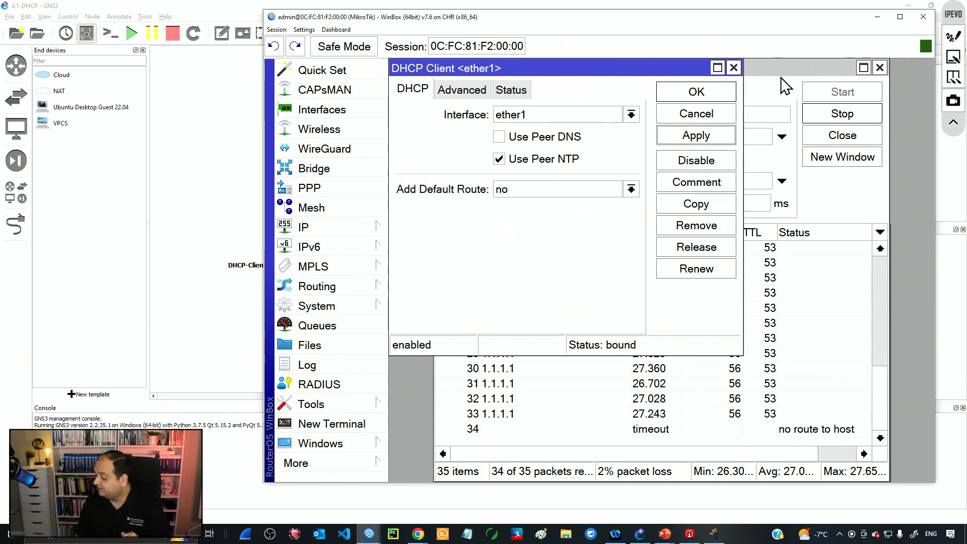
left_click_drag(781, 56, 784, 55)
left_click(680, 427)
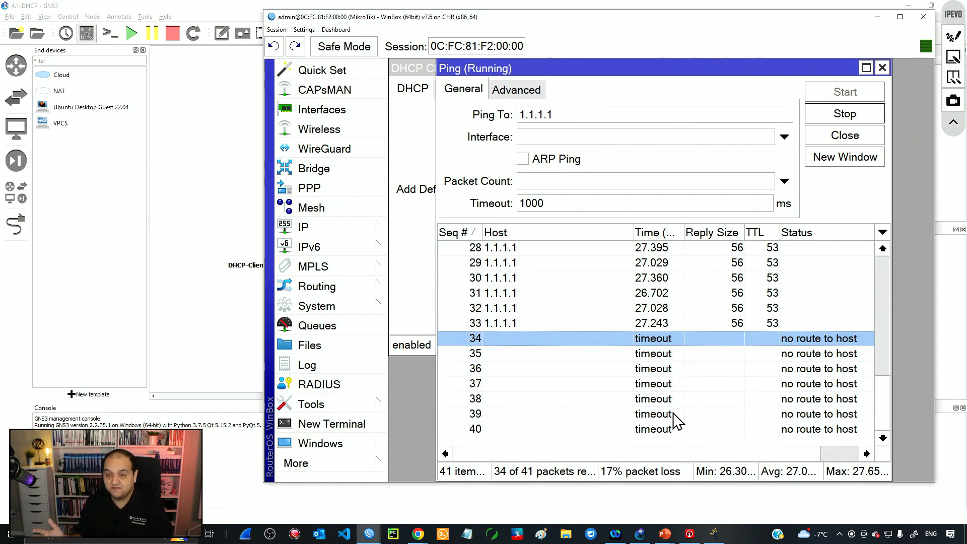
Step: Show the route list, revealing only the connected 172.16.255.0/24 route via ether1
left_click(371, 229)
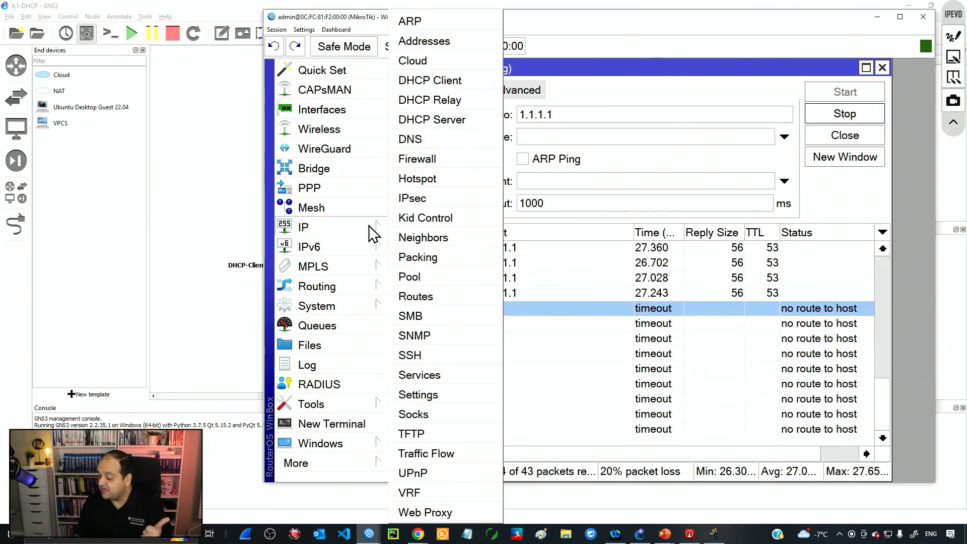
left_click(428, 297)
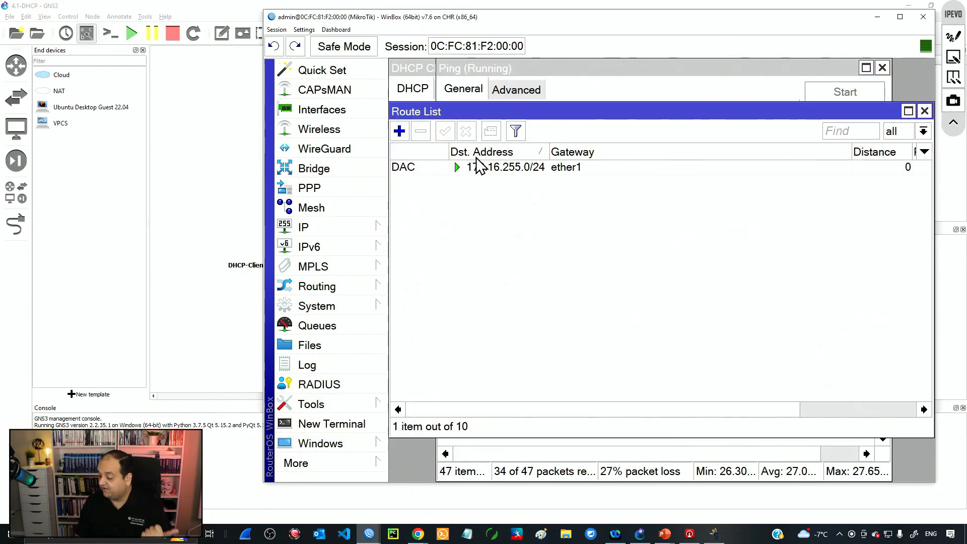
left_click_drag(469, 108, 499, 279)
left_click(492, 312)
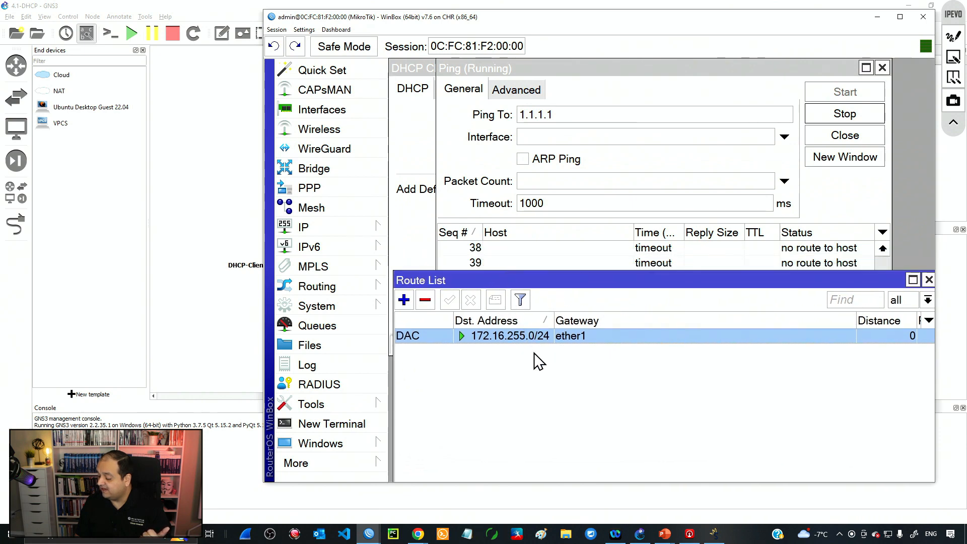
Step: Show the address list with the 172.16.255.145/24 ether1 address, widening its Address column
left_click(303, 227)
left_click(433, 40)
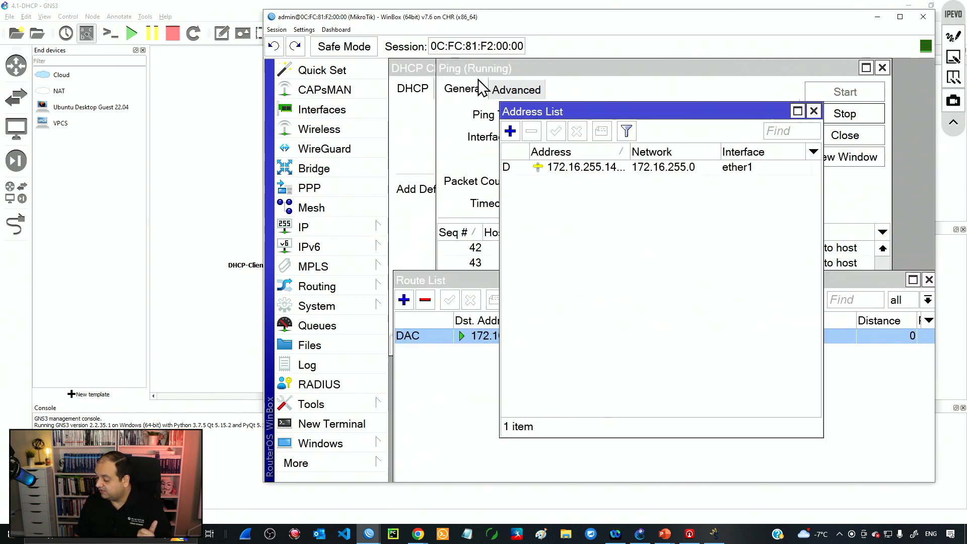
left_click(569, 171)
left_click_drag(637, 151, 679, 152)
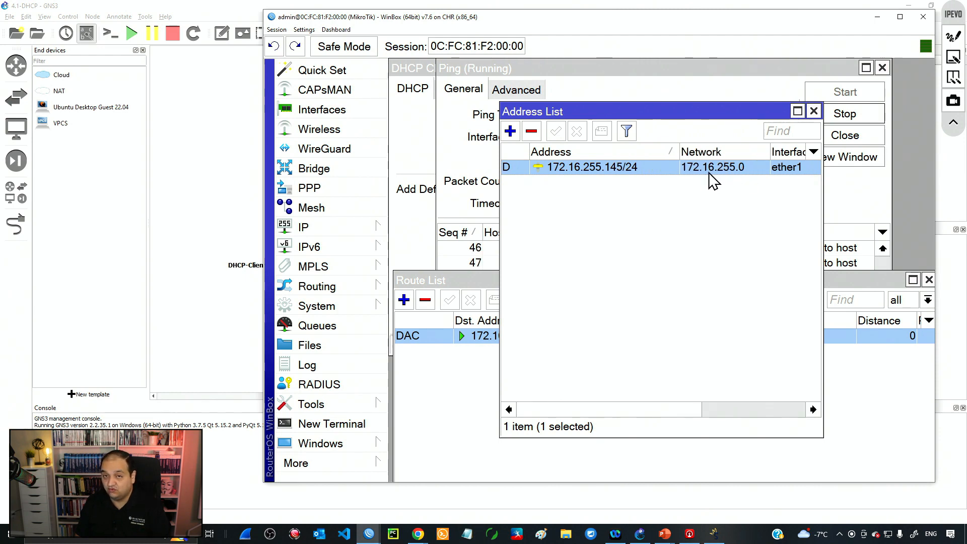
left_click(487, 292)
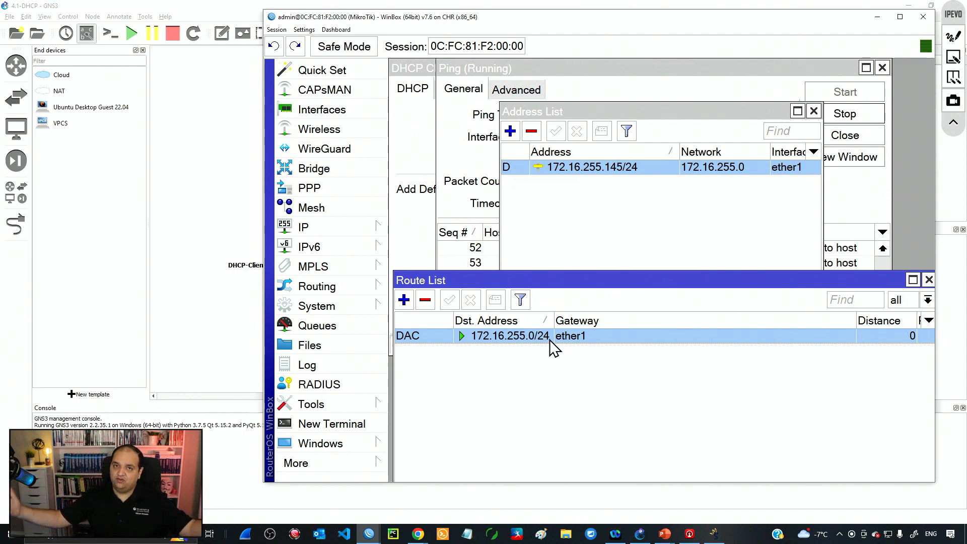
left_click(416, 145)
Step: Set the ether1 DHCP client's Add Default Route to yes, adding a 0.0.0.0/0 route via 172.16.255.1
left_click(524, 191)
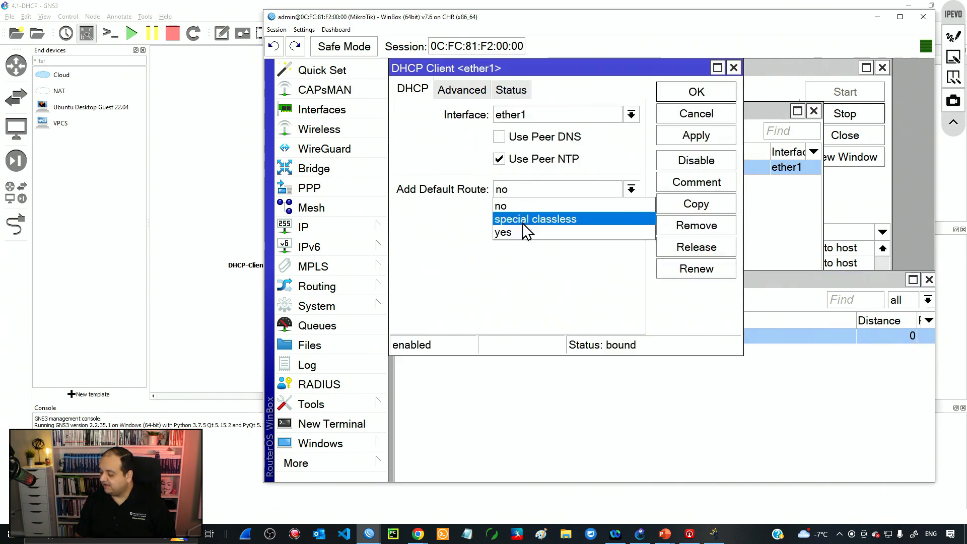
left_click(518, 232)
left_click(700, 95)
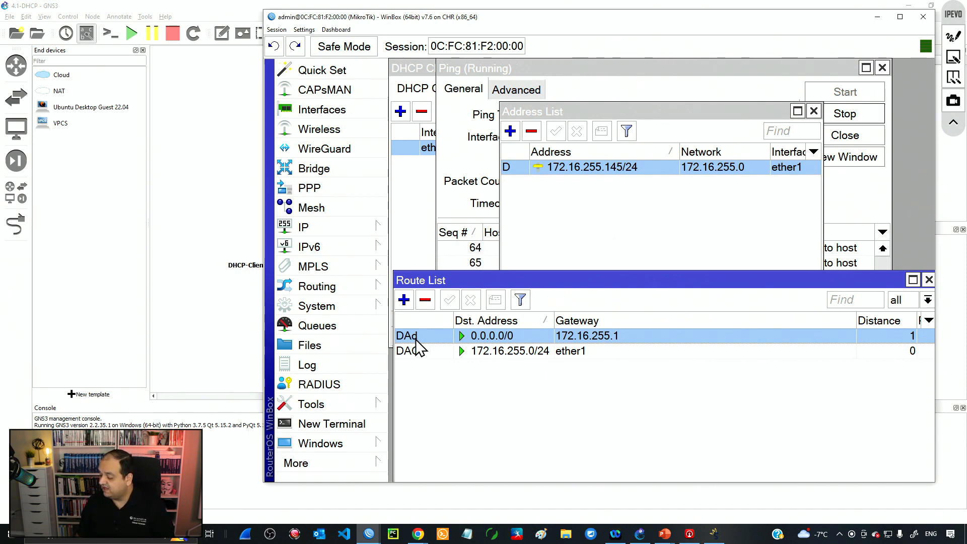
mouse_move(417, 347)
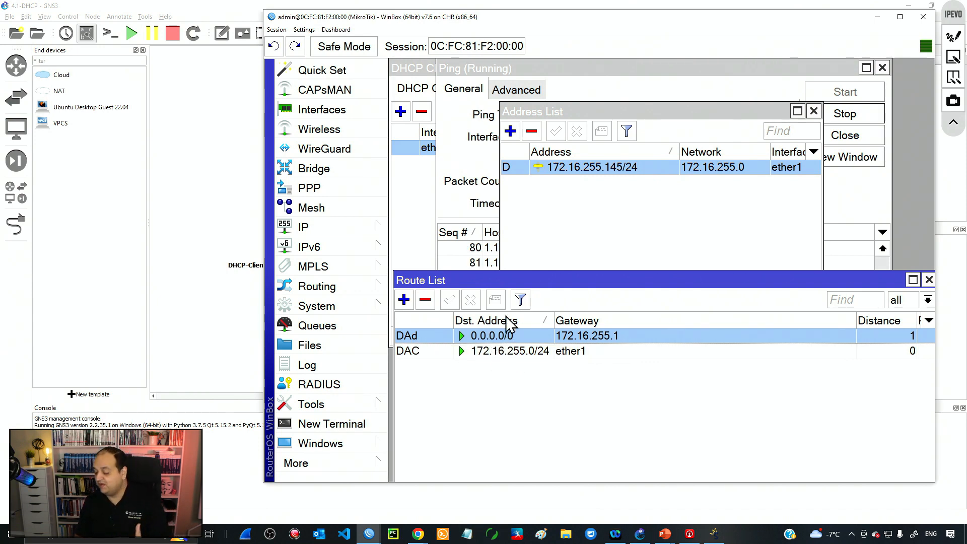
left_click(548, 69)
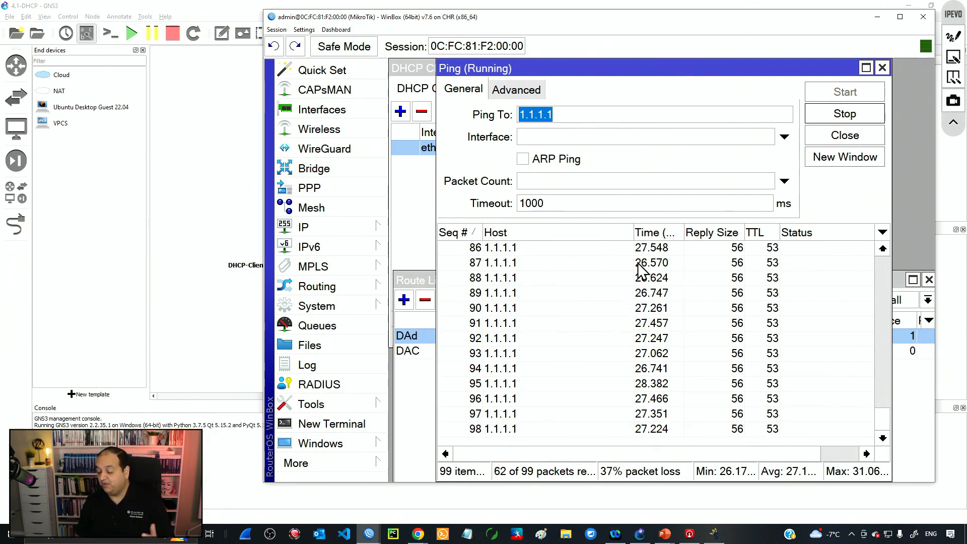
Step: Ping google.com, then change the ping target to mitt.ca and restart the ping
type("google.com")
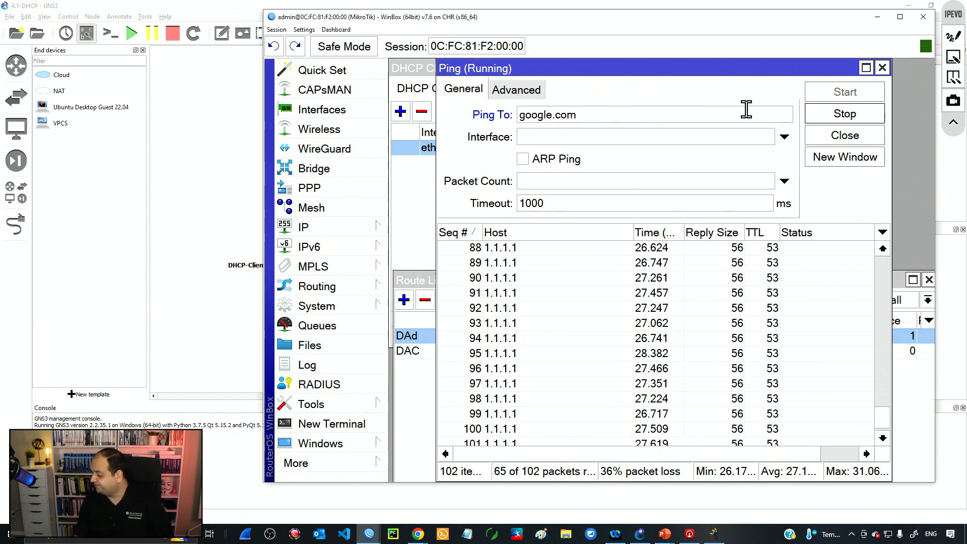
key("Return")
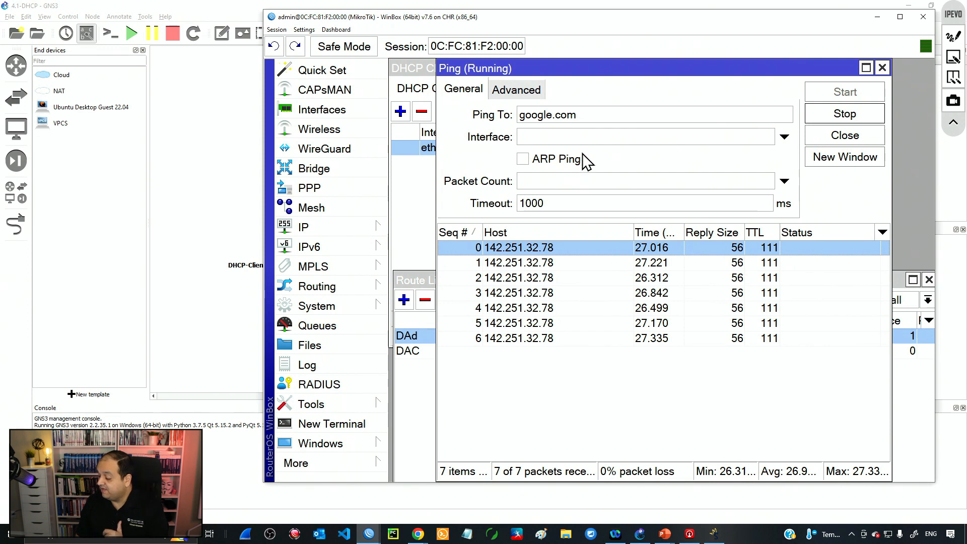
left_click_drag(592, 118, 473, 121)
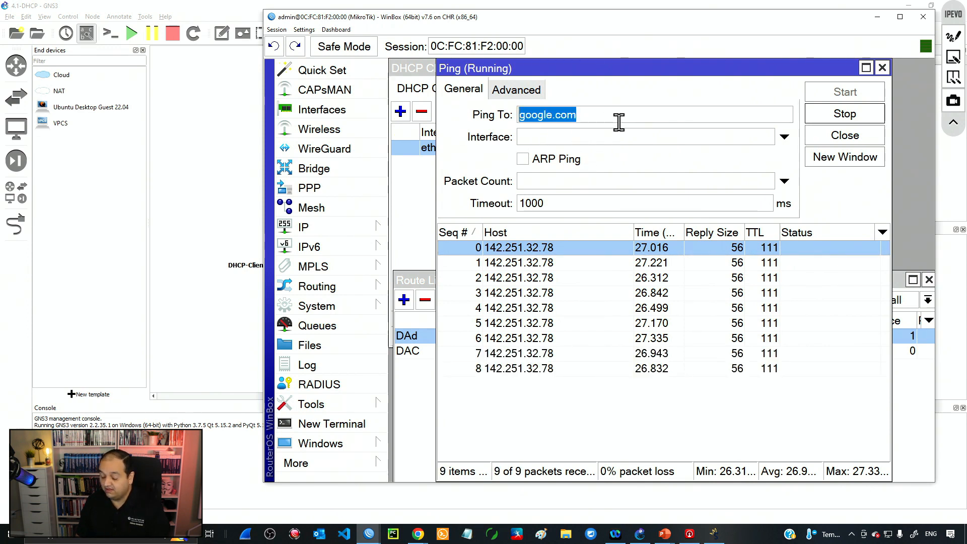
type("mitt.ca")
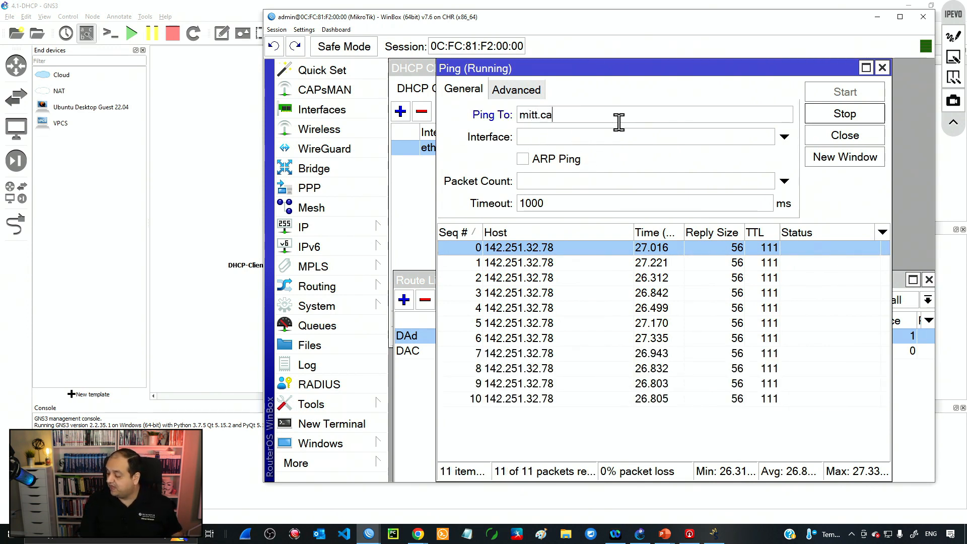
left_click(827, 113)
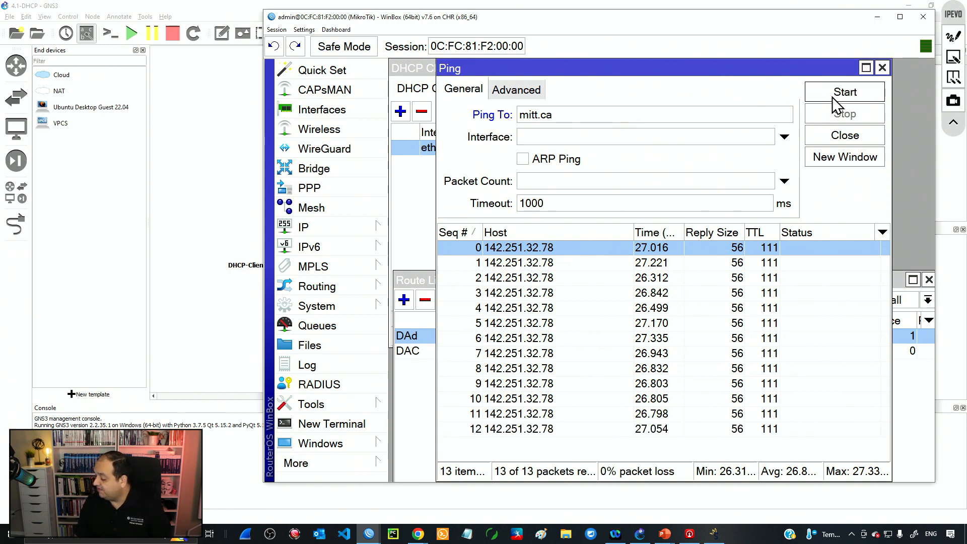
left_click(832, 99)
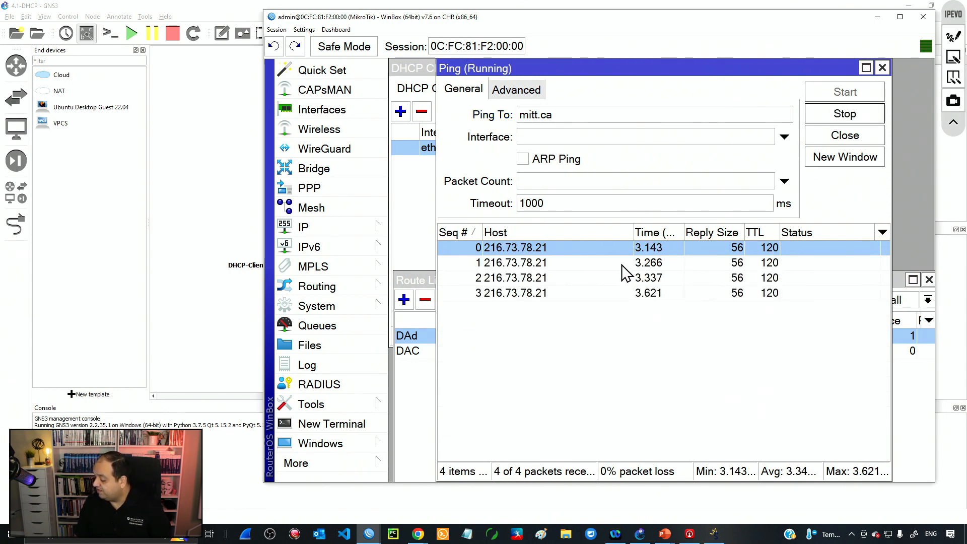
left_click(421, 66)
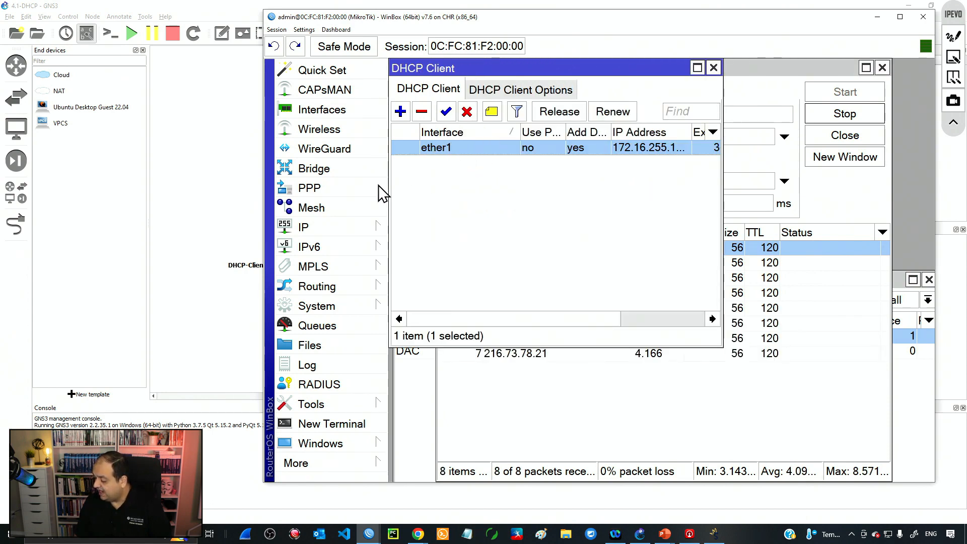
Step: Inspect the ether1 DHCP client, the DNS settings and the empty DNS cache, then start a New Terminal
double_click(457, 148)
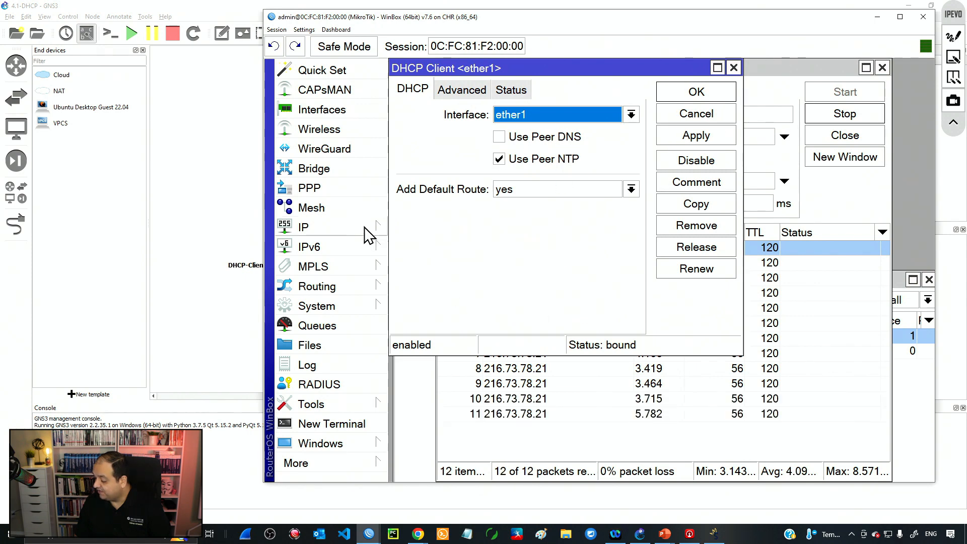
mouse_move(362, 226)
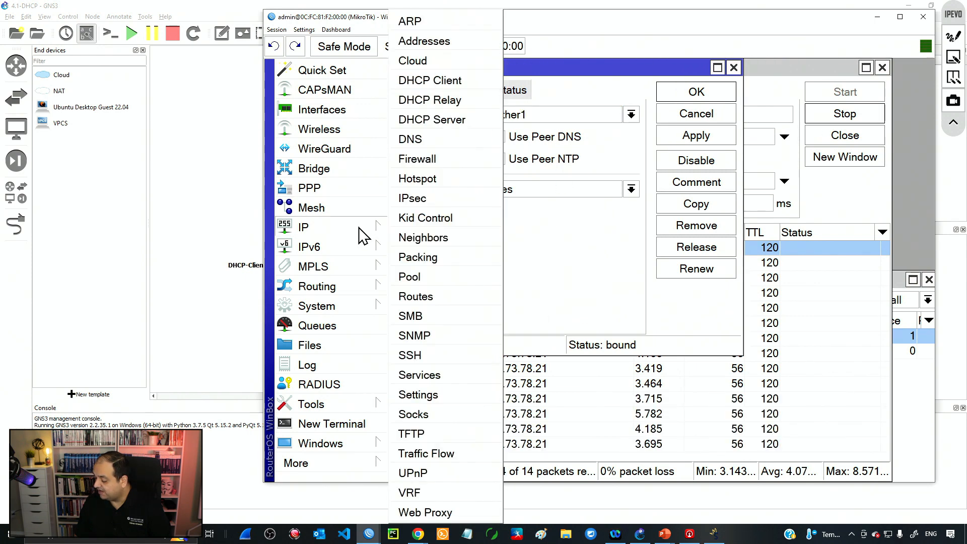
left_click(432, 144)
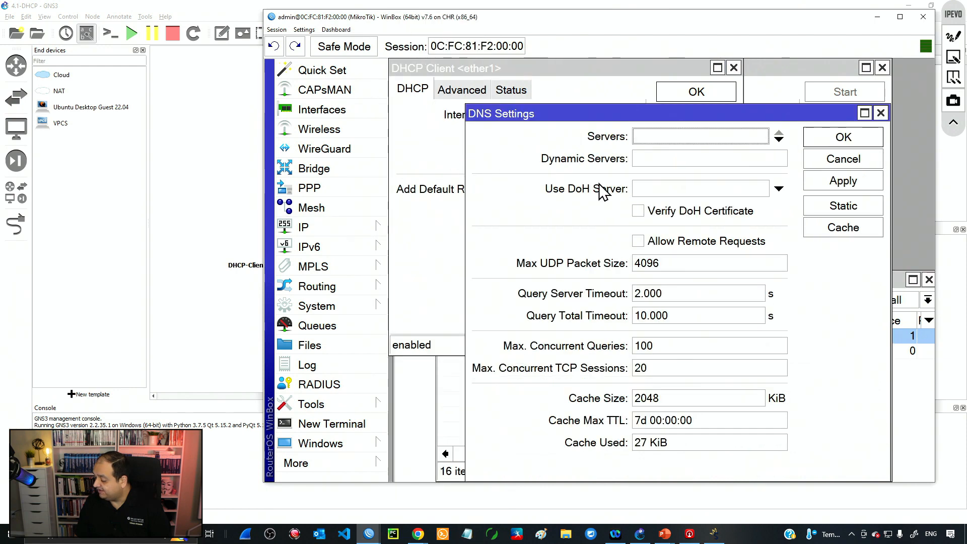
left_click(843, 227)
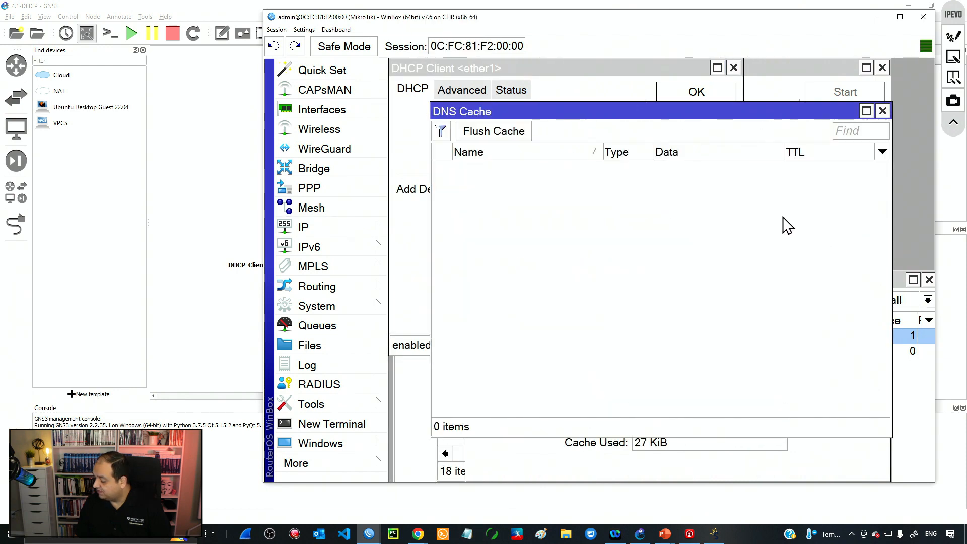
left_click(882, 111)
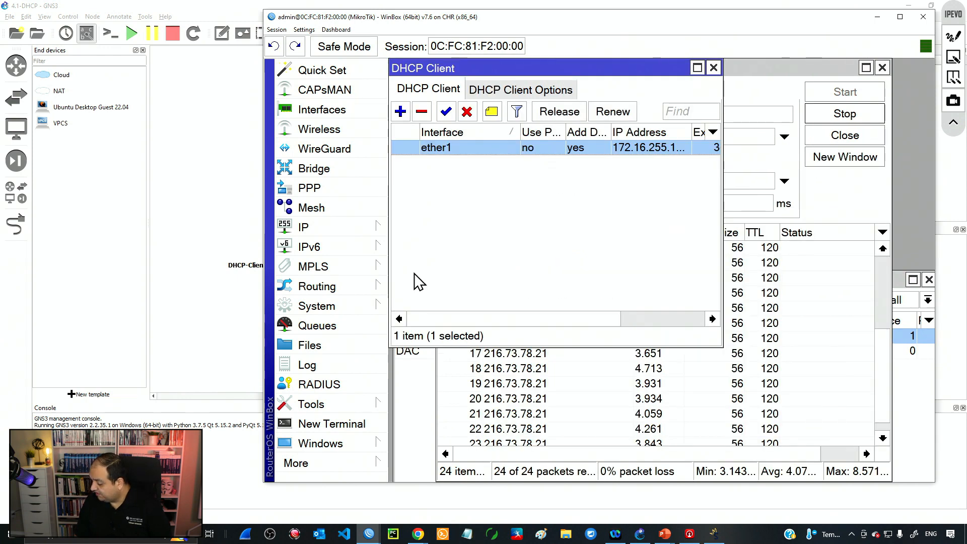
left_click(351, 427)
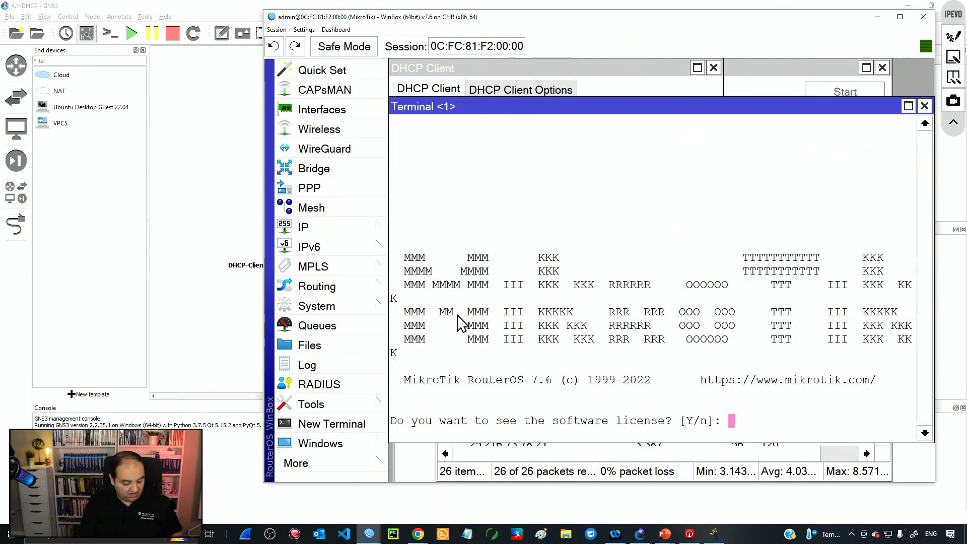
Step: Decline the license prompt, run 'ping google.com', and highlight the resulting DNS resolution errors
type("n")
key("Return")
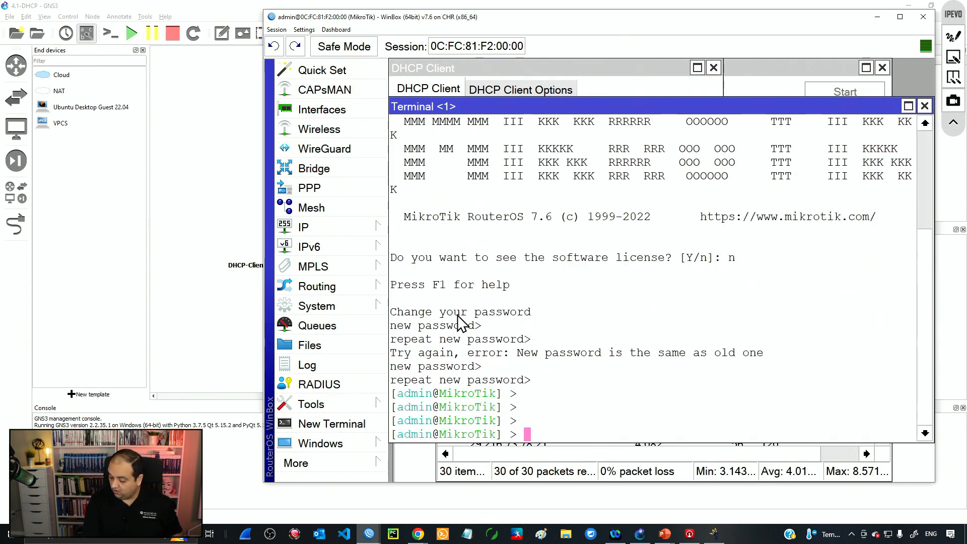
key("Return")
type("ping")
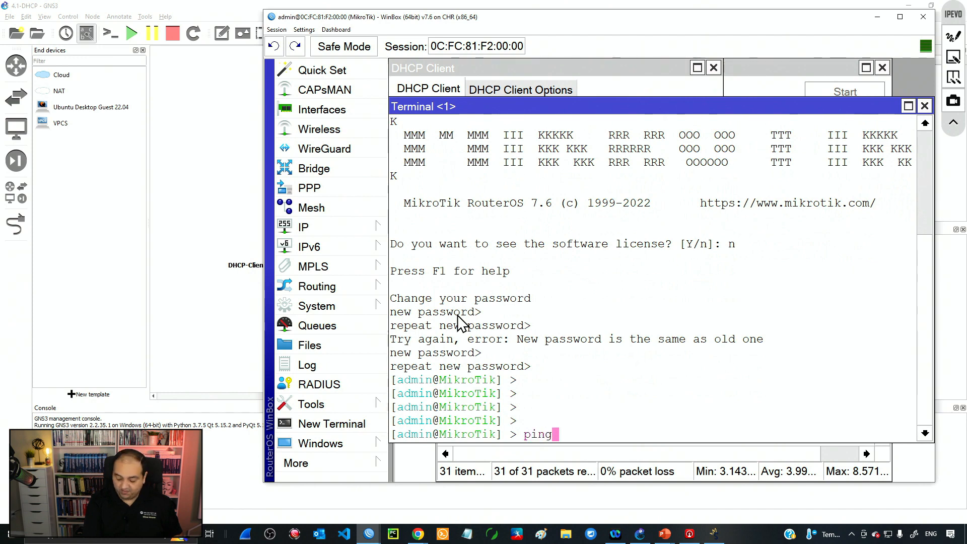
type(" google.com")
key("Return")
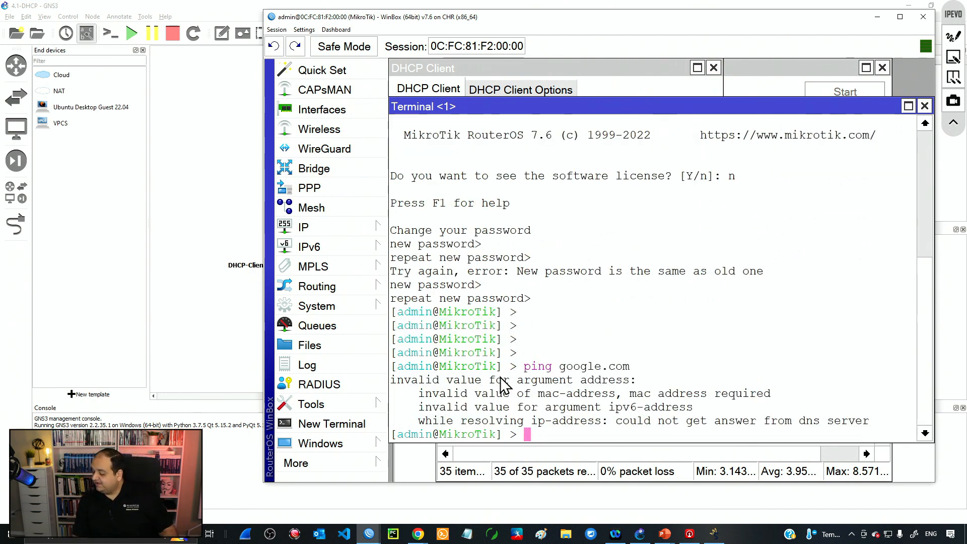
left_click_drag(469, 385, 923, 428)
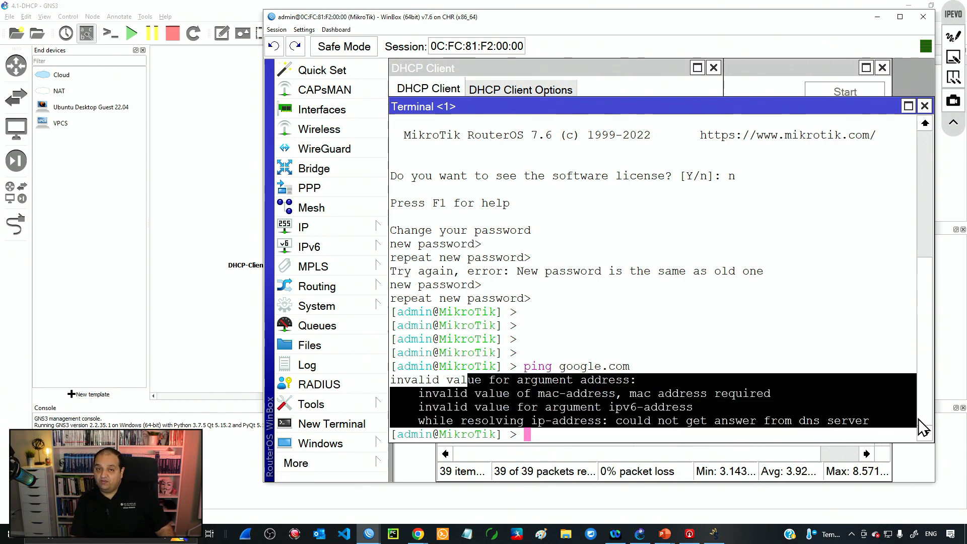
left_click(683, 395)
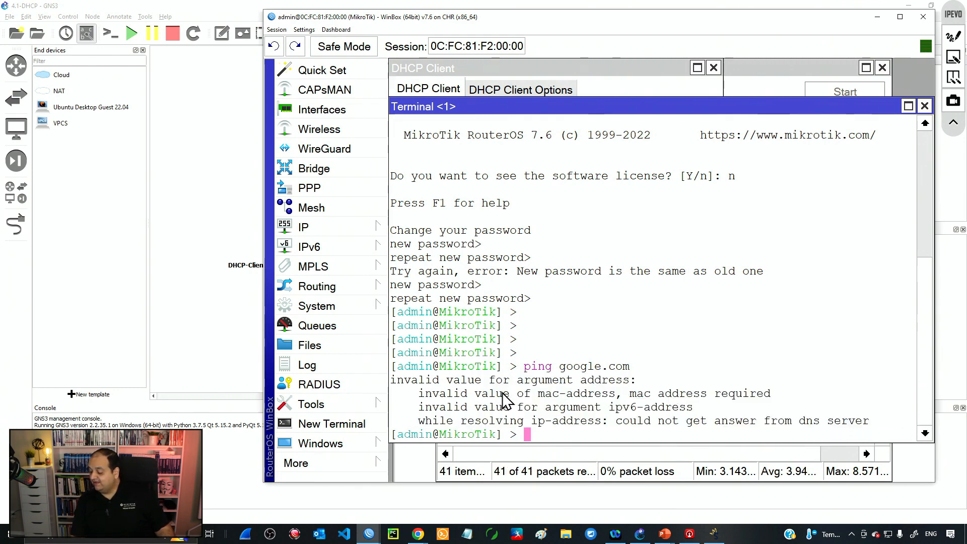
left_click_drag(503, 395, 670, 406)
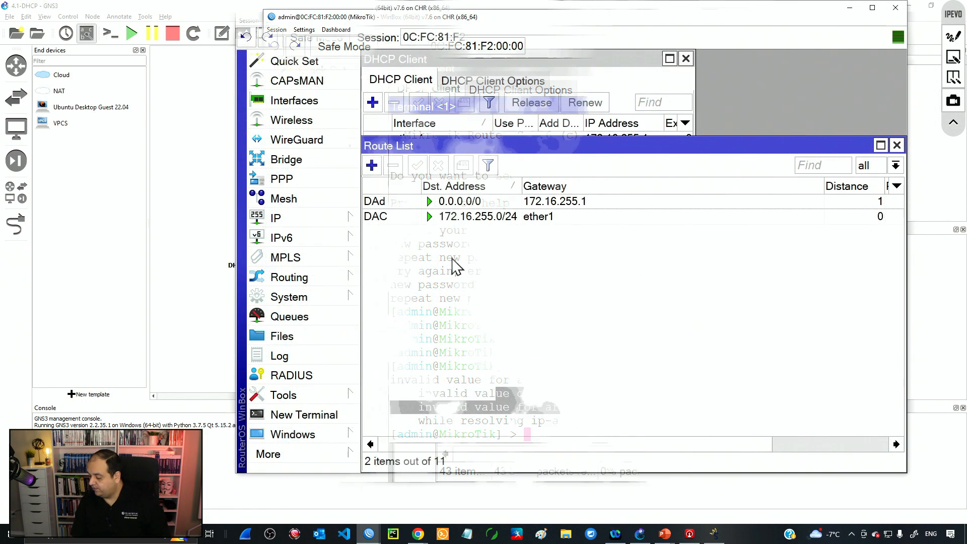
Step: Check the ether1 DHCP client's peer DNS option and the empty DNS server settings
left_click(467, 62)
double_click(441, 138)
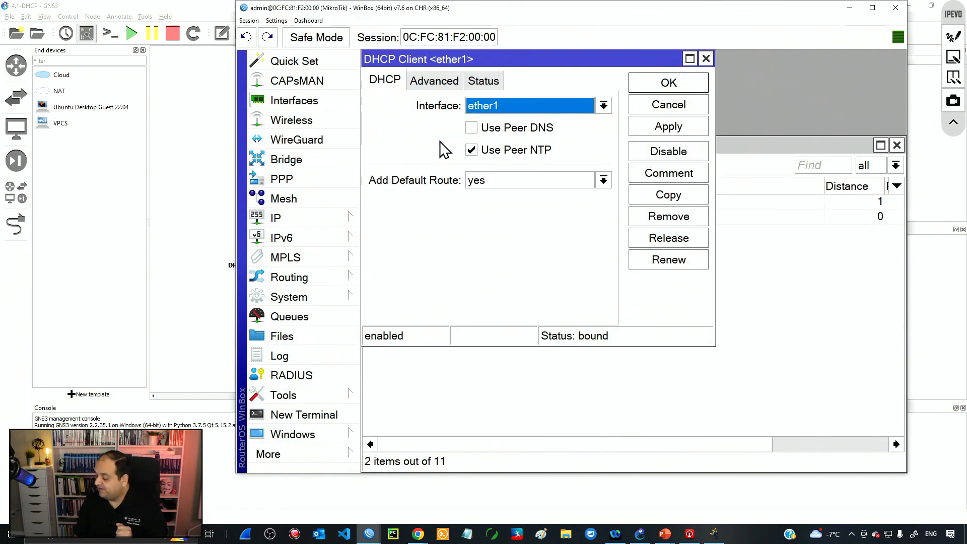
left_click(524, 132)
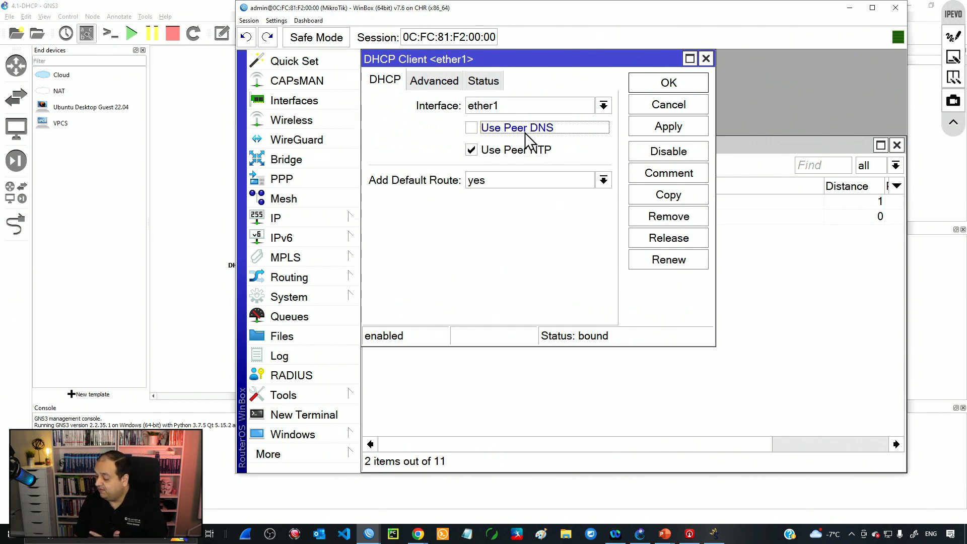
left_click(348, 217)
left_click(407, 142)
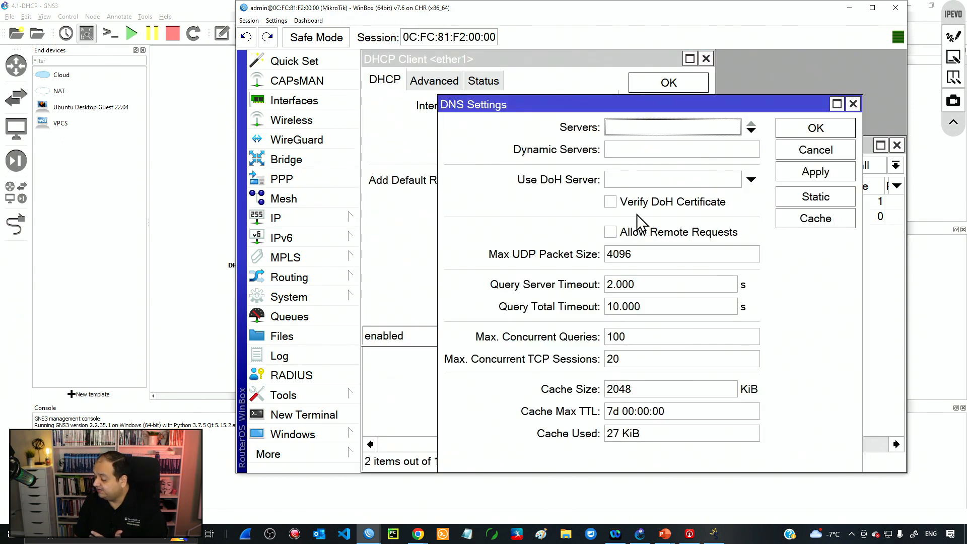
Step: In a new terminal, skip the password and run 'ping google.com', which fails to resolve
left_click(323, 415)
key("Return")
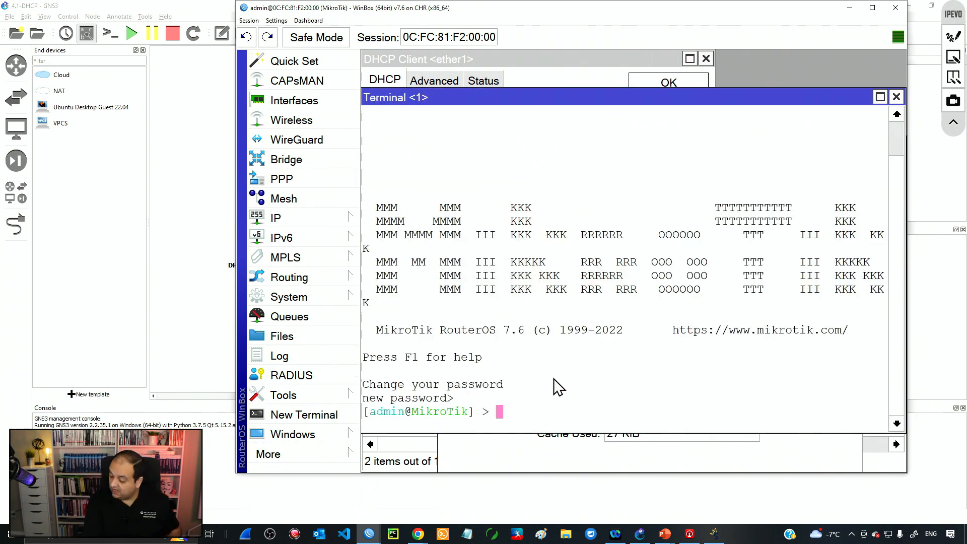
key("Return")
type("ping googl")
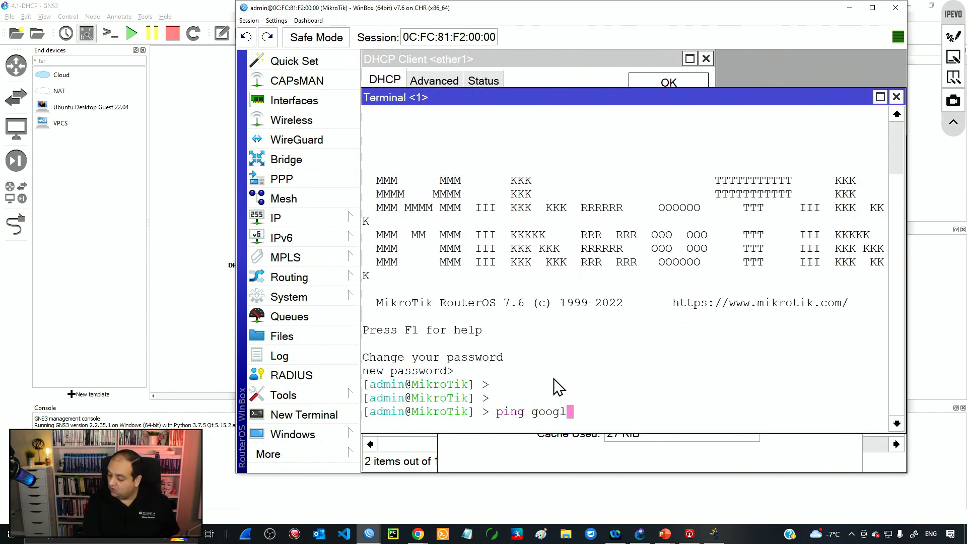
type("e.com")
key("Return")
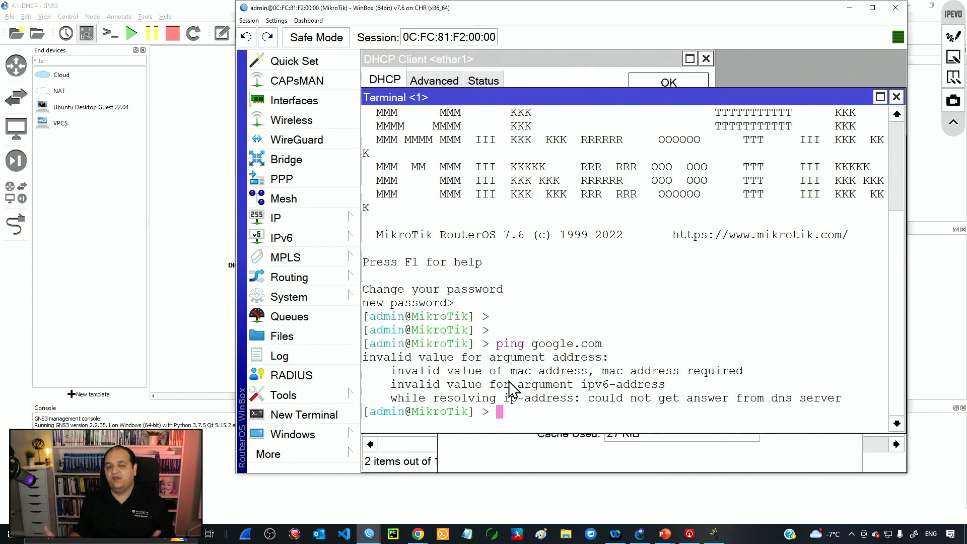
left_click_drag(535, 347, 606, 350)
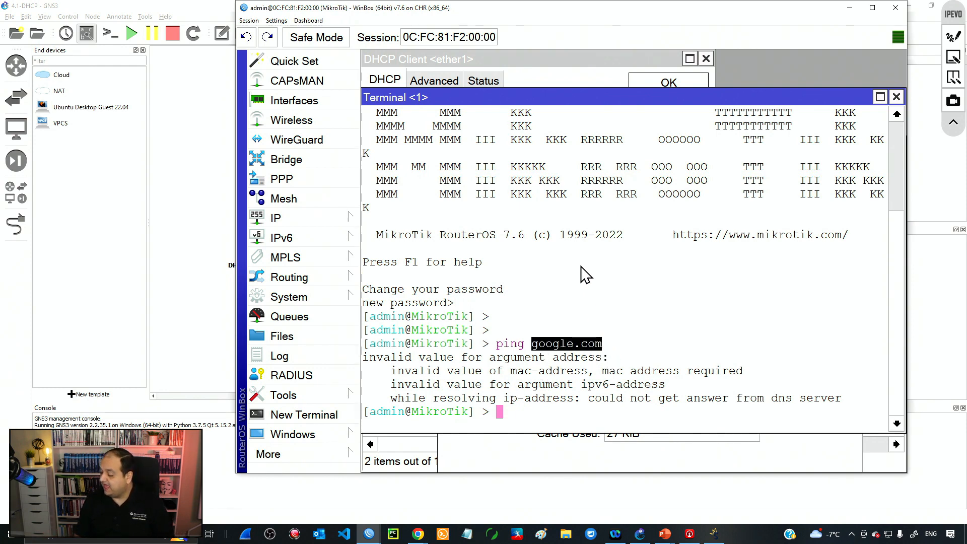
Step: Enable Use Peer DNS on the ether1 DHCP client and rerun ping google.com, now replying from 142.251.32.78
left_click(543, 80)
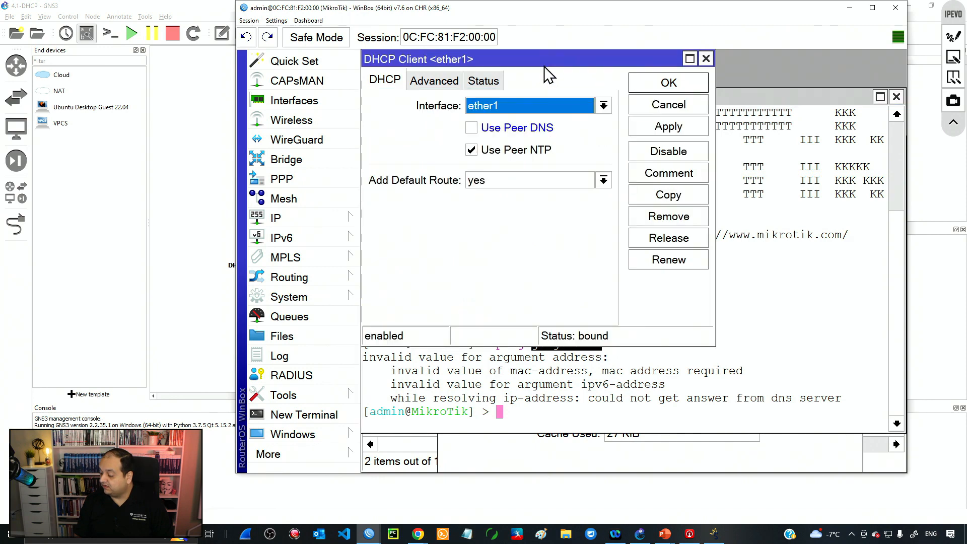
left_click(500, 130)
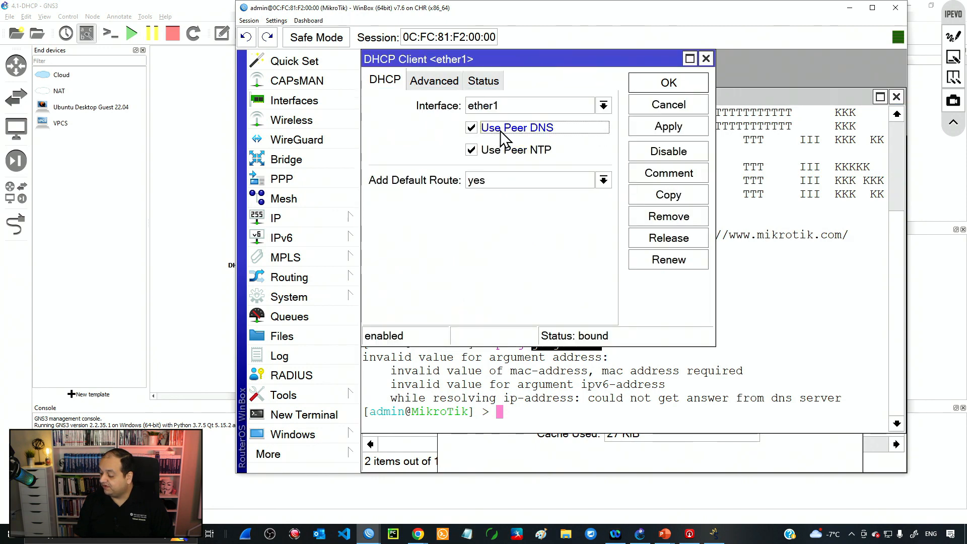
left_click(660, 128)
left_click(770, 246)
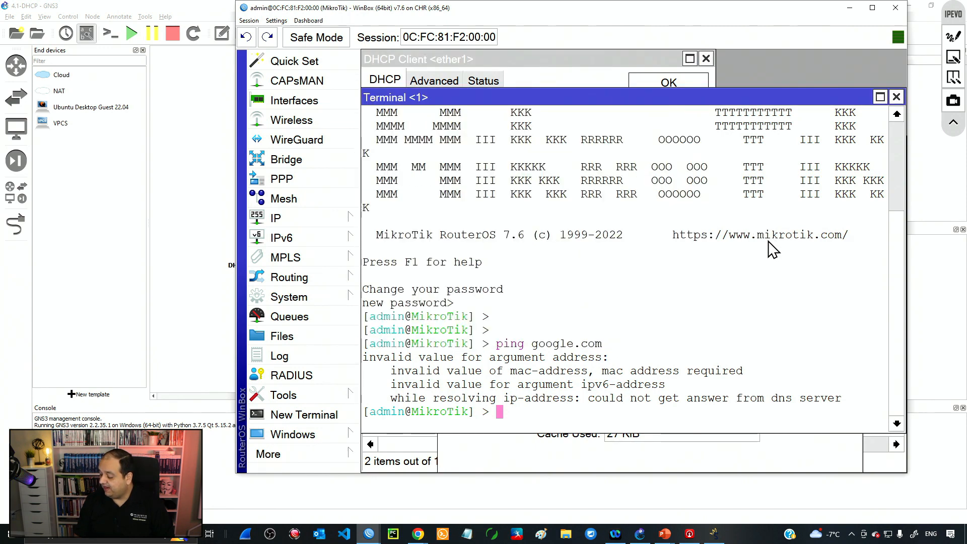
key("Up")
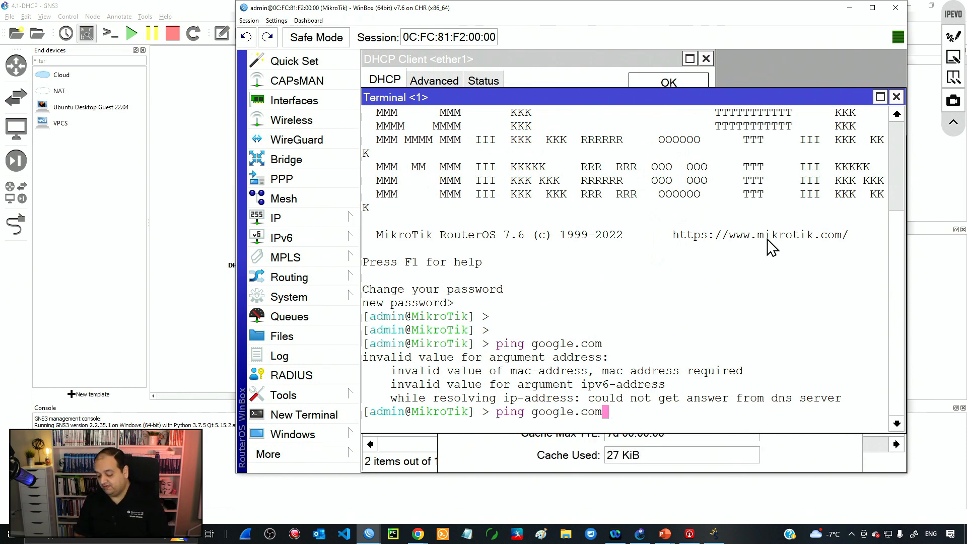
key("Return")
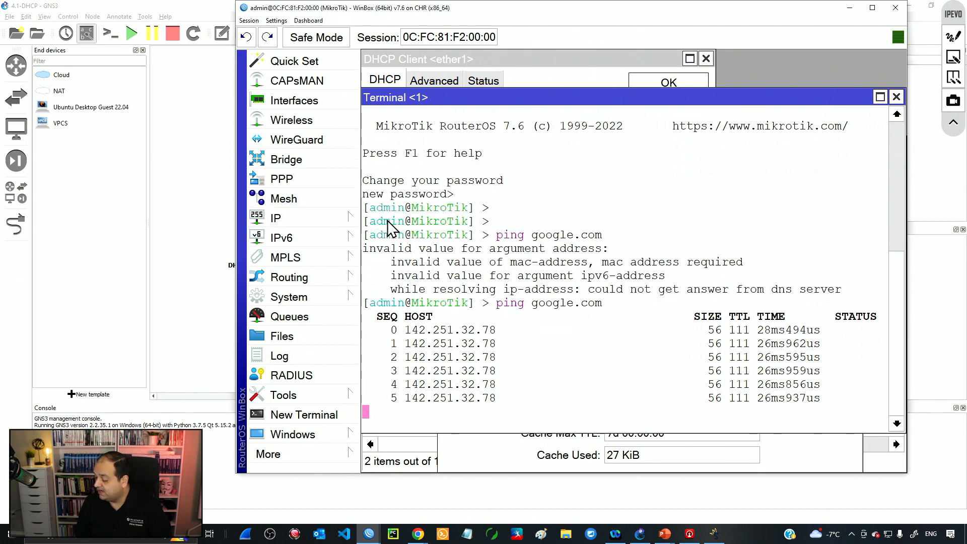
Step: Confirm DNS lists 8.8.8.8 and 8.8.4.4 as dynamic servers, then close DNS and the terminal
left_click(346, 219)
left_click(437, 139)
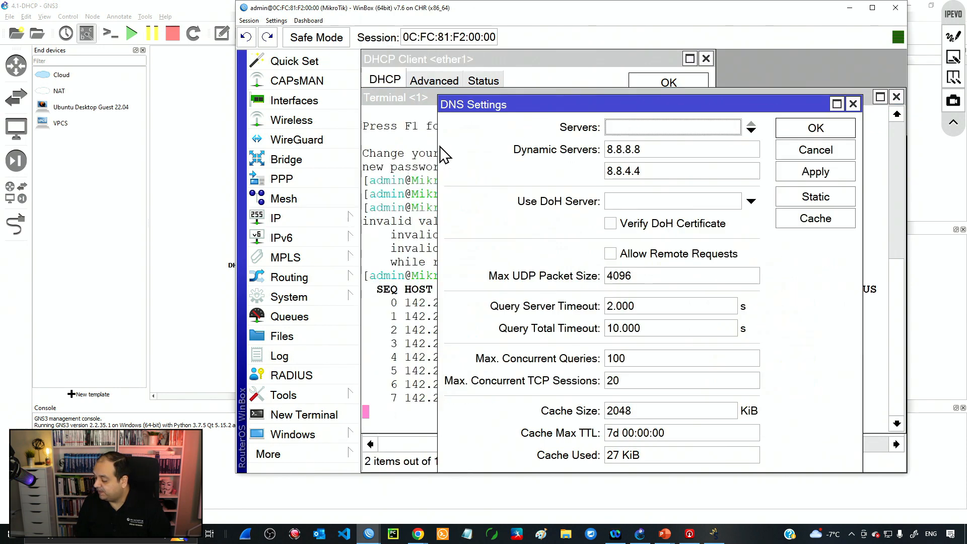
left_click(853, 104)
left_click(897, 97)
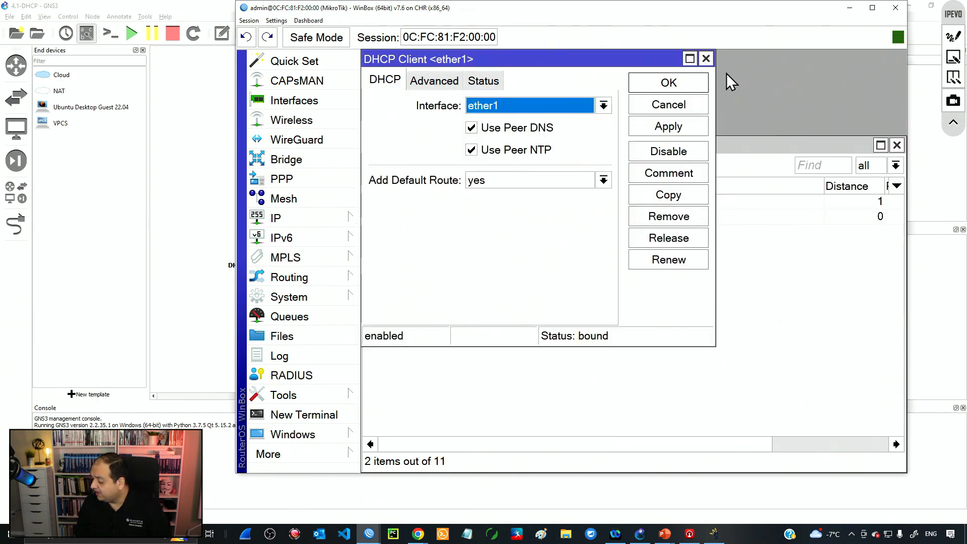
Step: Close the open windows and reopen the DHCP client list, widening it to show ether1 bound
left_click(706, 58)
left_click(897, 145)
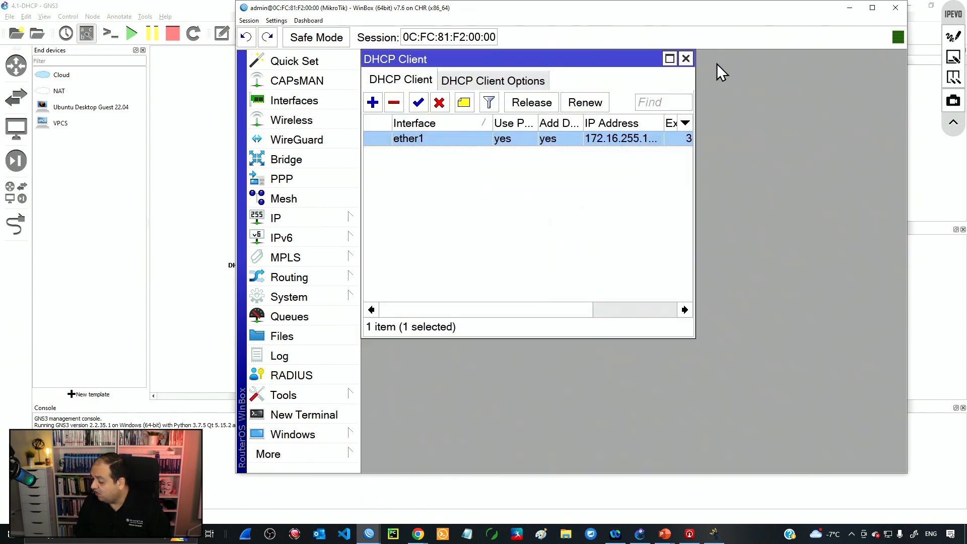
left_click(686, 59)
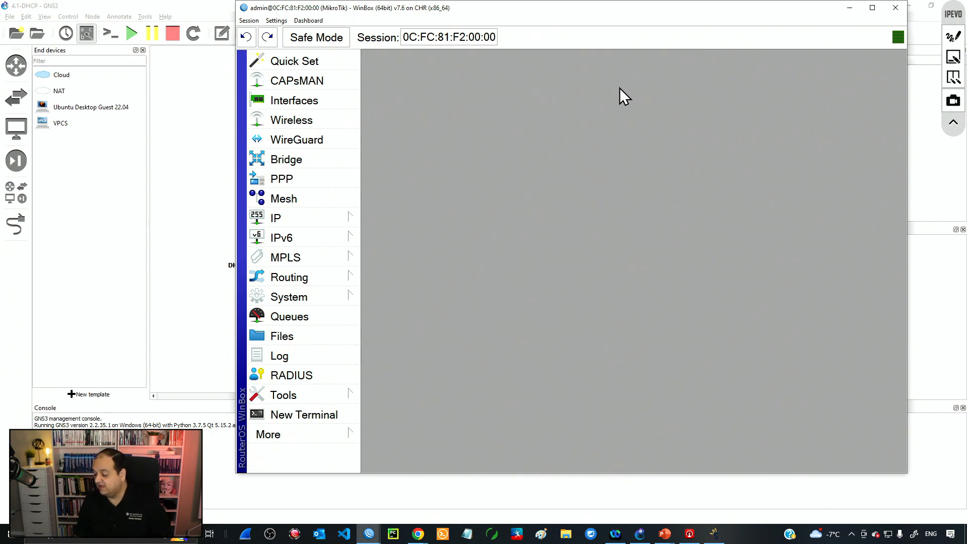
left_click(335, 222)
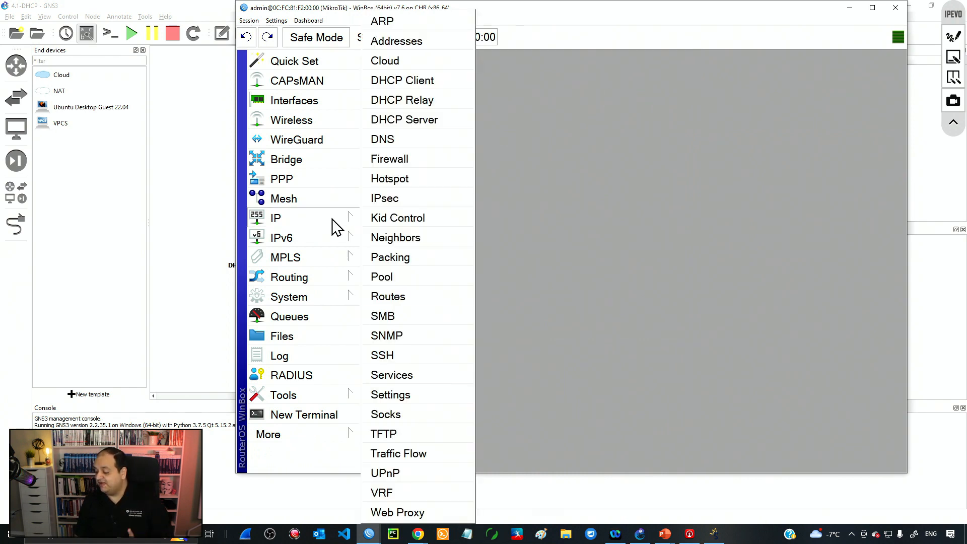
left_click(413, 80)
left_click(406, 143)
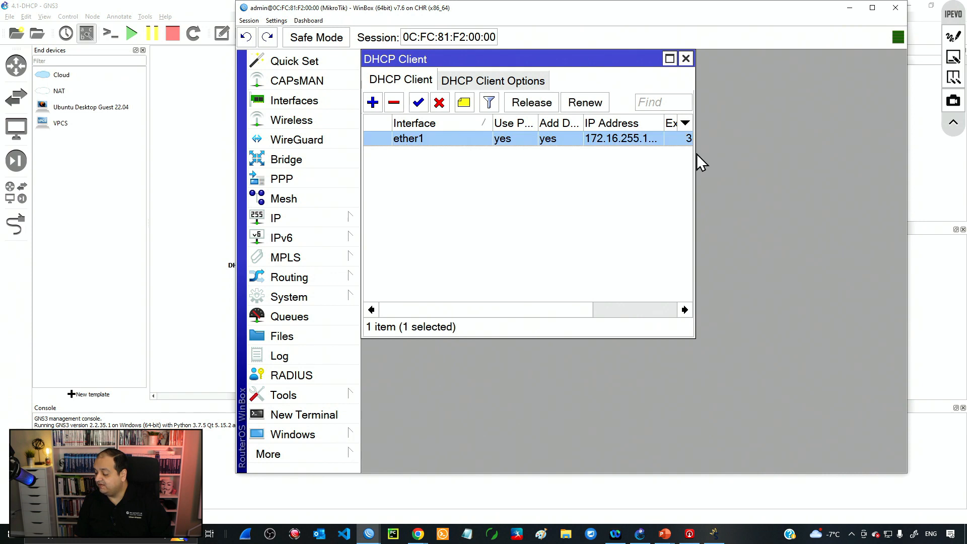
left_click_drag(696, 153, 878, 155)
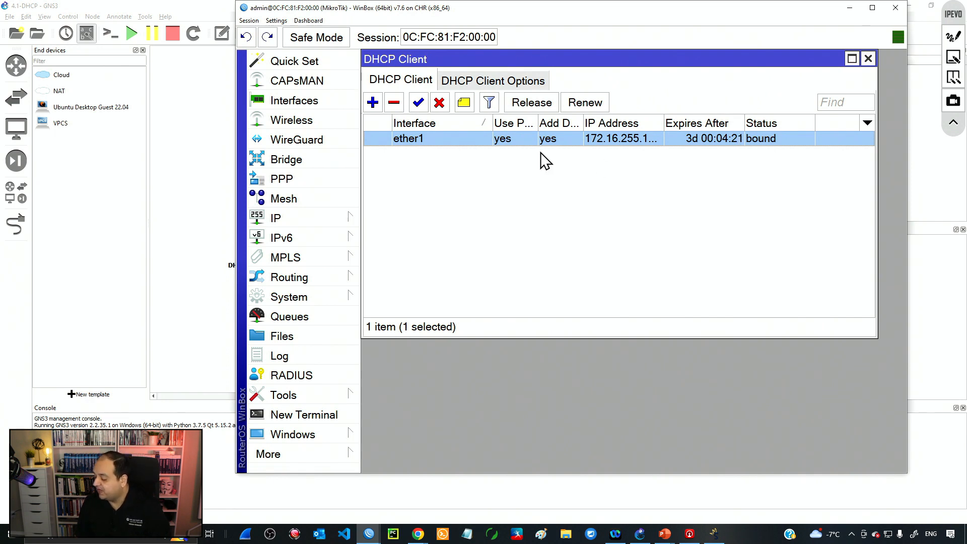
Step: Try adding a second ether1 DHCP client, rejected as already existing, then minimise WinBox
left_click(373, 102)
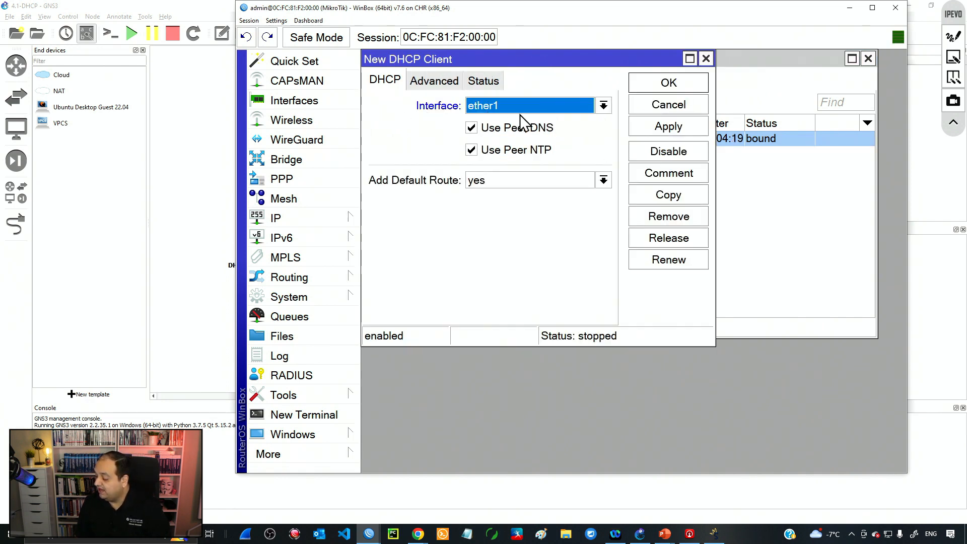
left_click(672, 90)
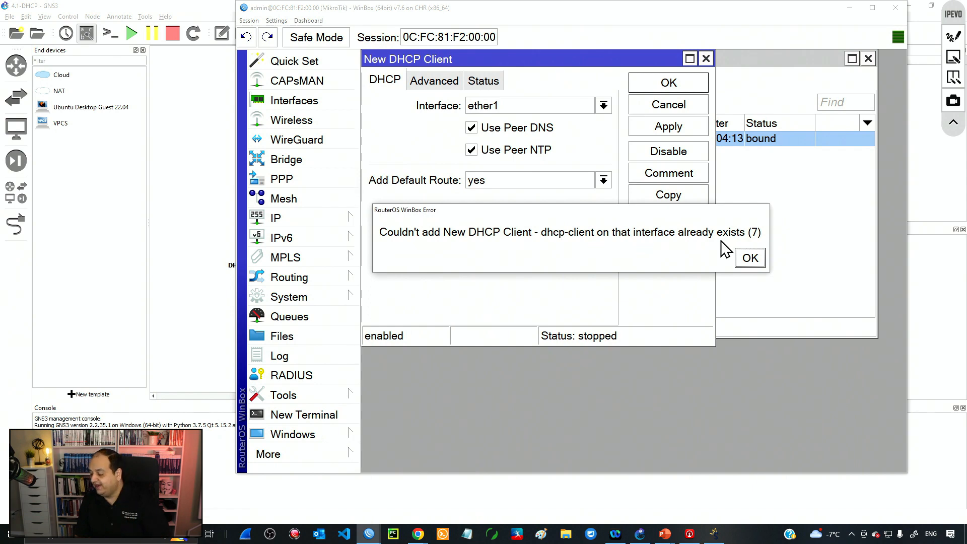
left_click(750, 258)
left_click(706, 58)
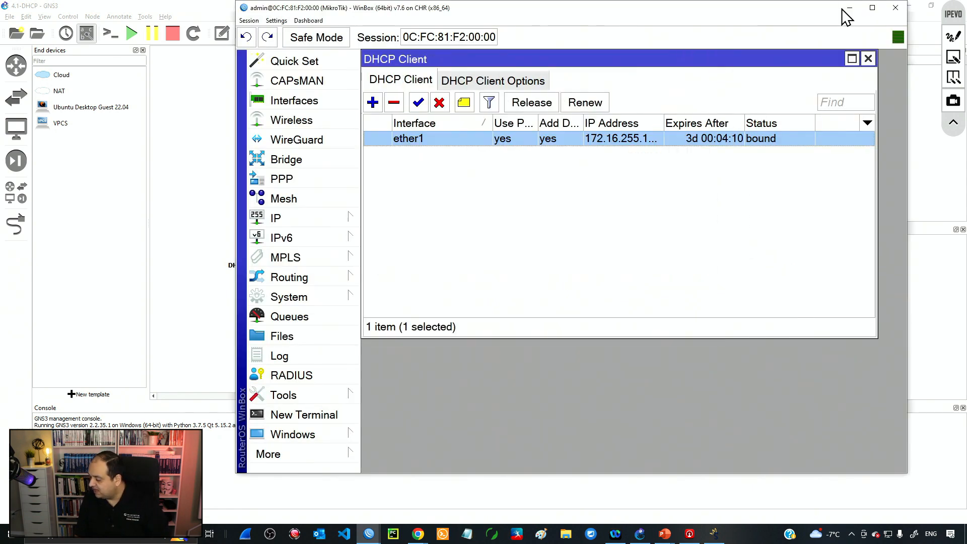
left_click(849, 8)
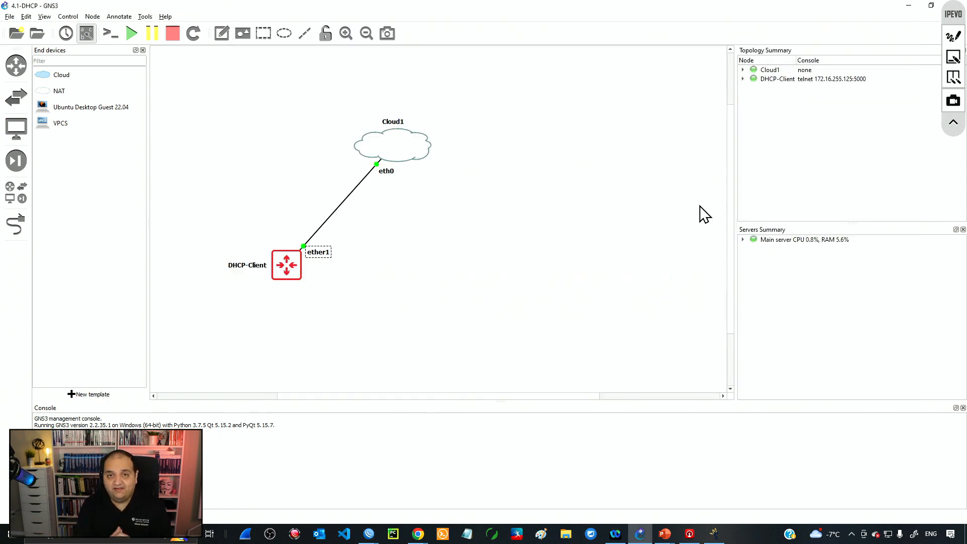